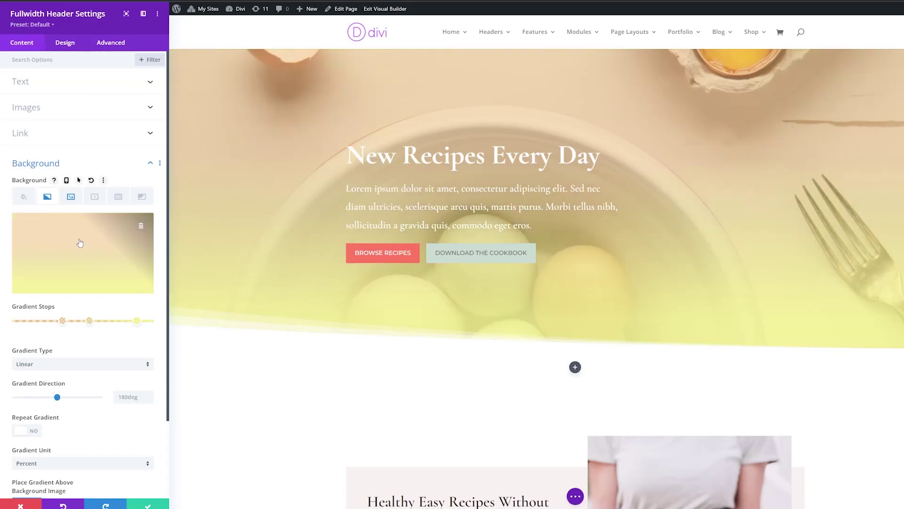
Add a background gradient to the header and make both end stops mostly transparent.
left_click(82, 247)
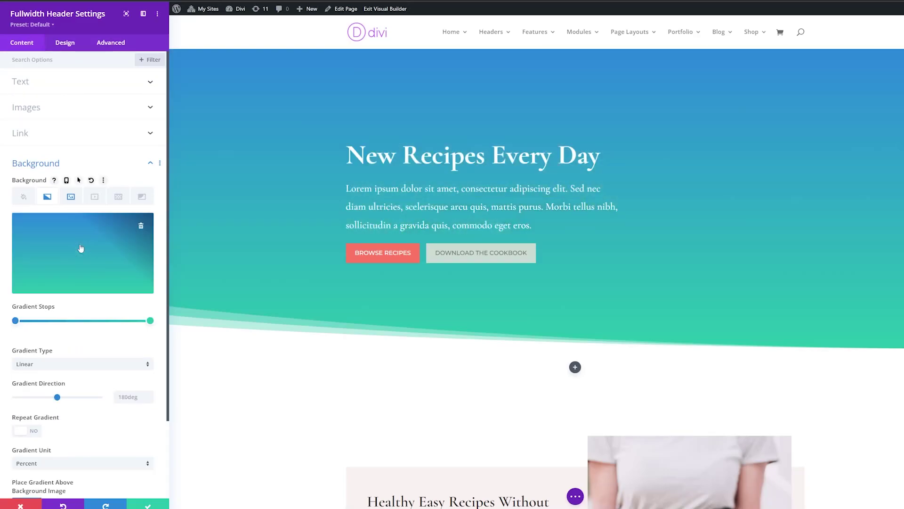
left_click(15, 320)
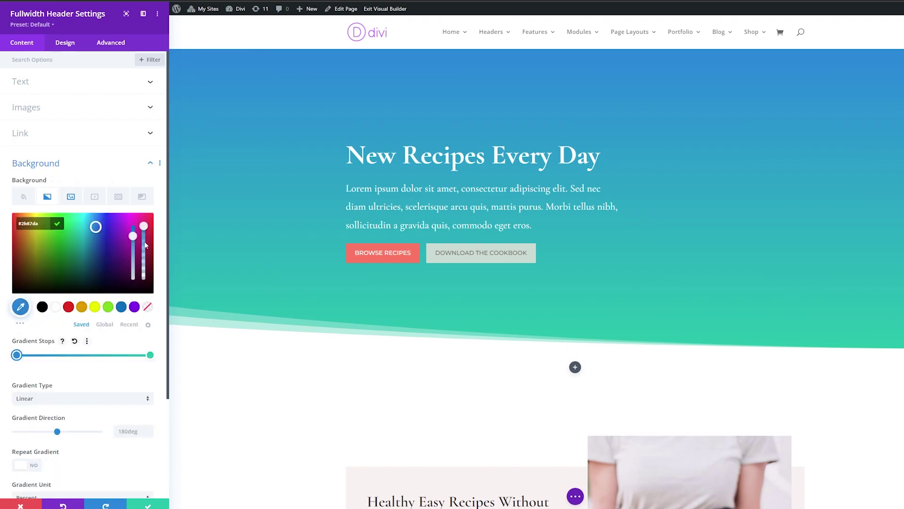
left_click_drag(145, 245, 144, 271)
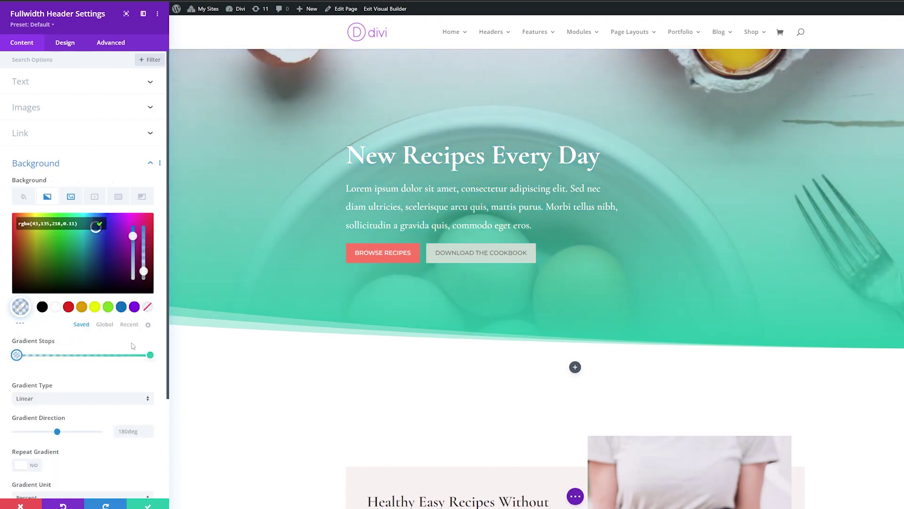
left_click(150, 355)
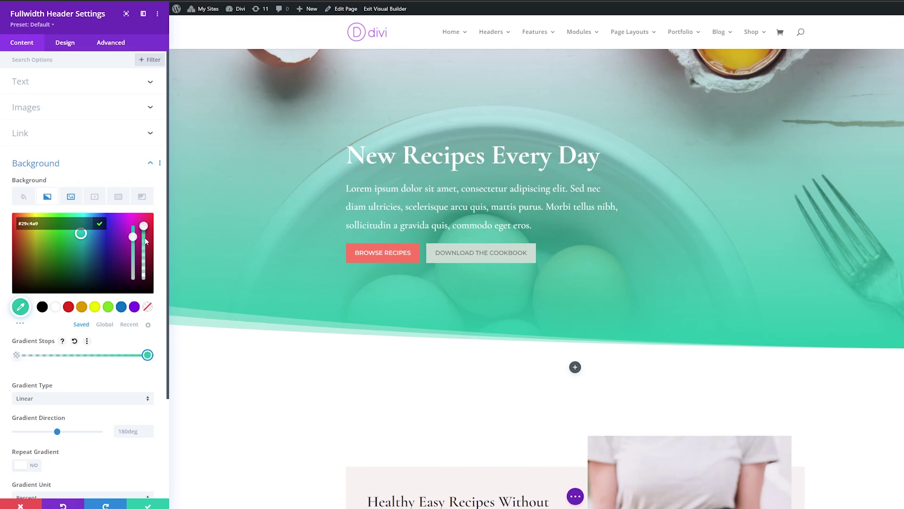
left_click_drag(145, 241, 144, 269)
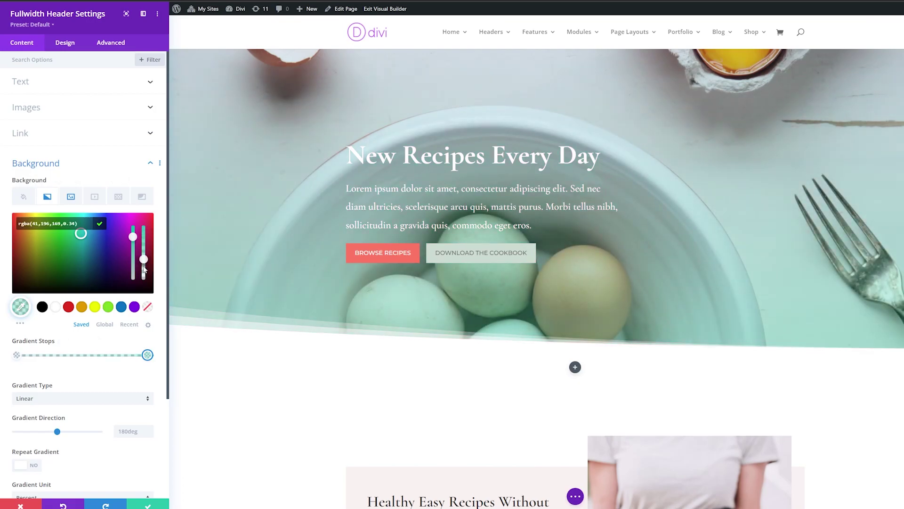
Add a middle gradient stop at 46% and raise its opacity to 0.8.
left_click(77, 354)
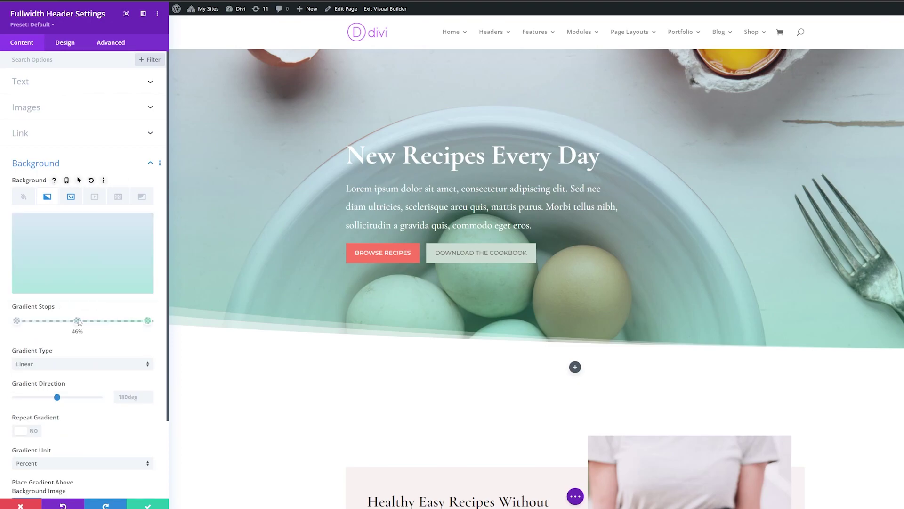
left_click(78, 322)
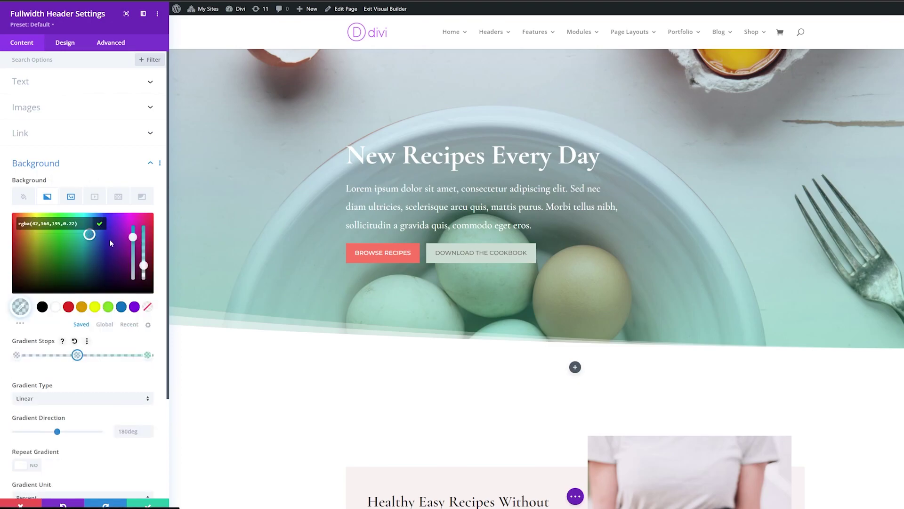
left_click_drag(143, 264, 143, 231)
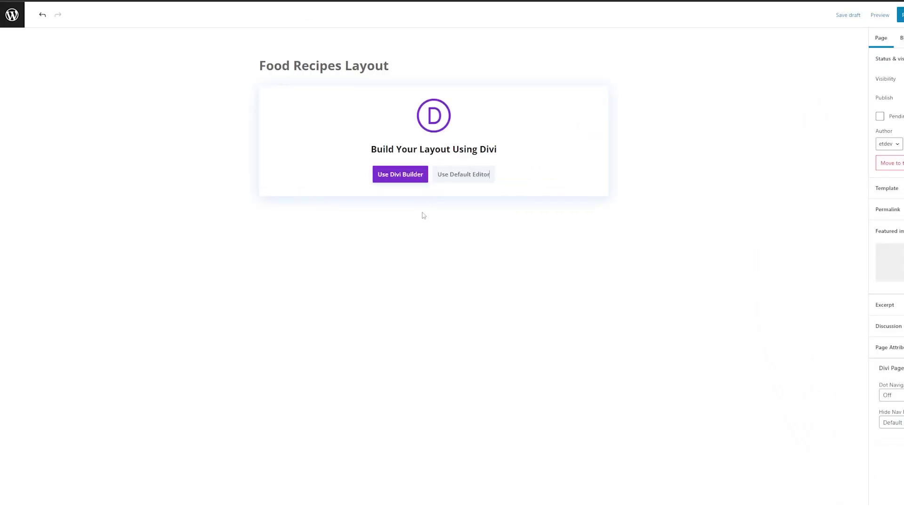
Start Divi Builder, search the layout library for 'food recipes' and apply Food Recipes Home Page.
left_click(398, 174)
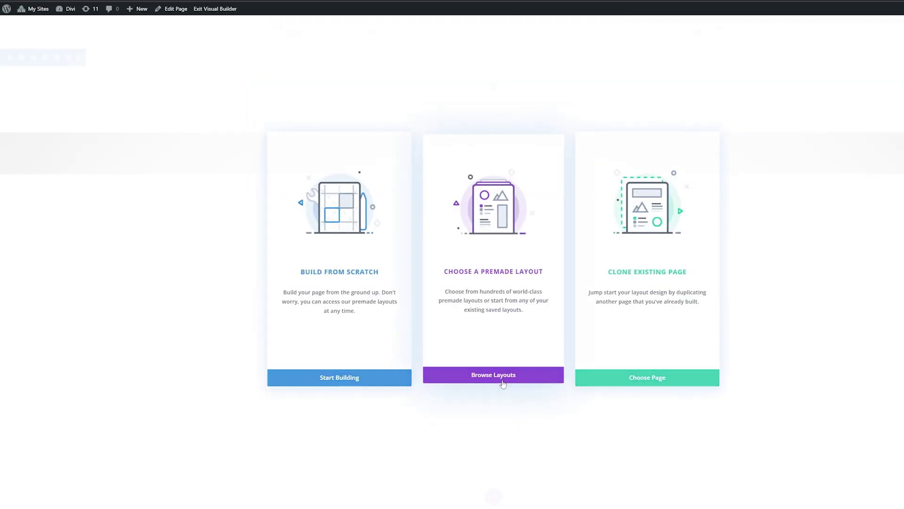
left_click(490, 430)
left_click(307, 122)
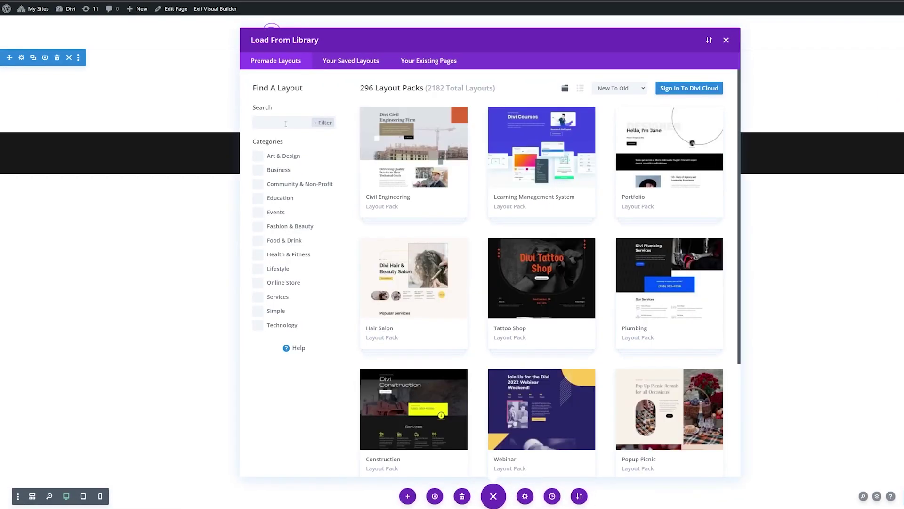
type("food recipes")
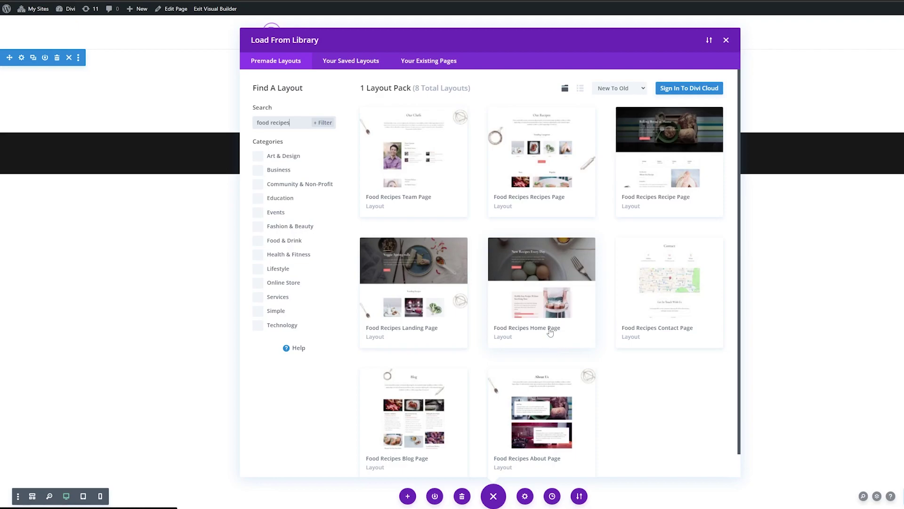
left_click(550, 332)
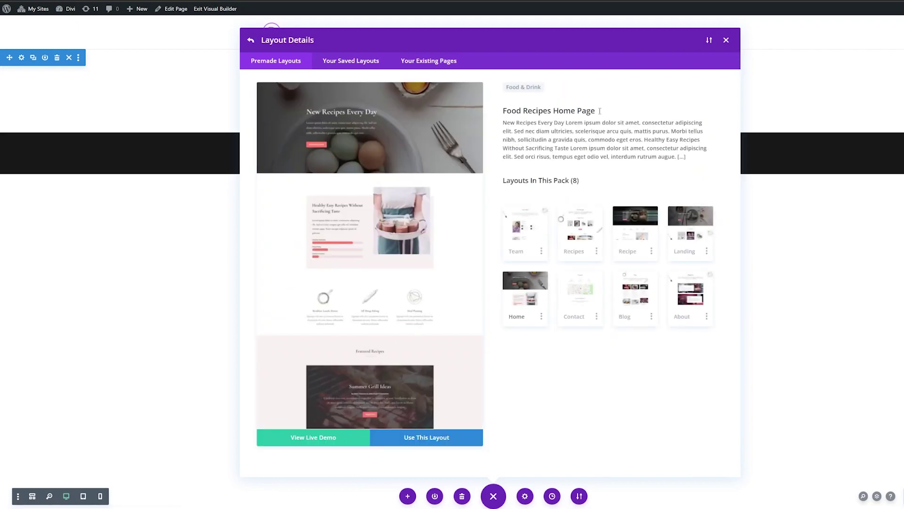
left_click(402, 438)
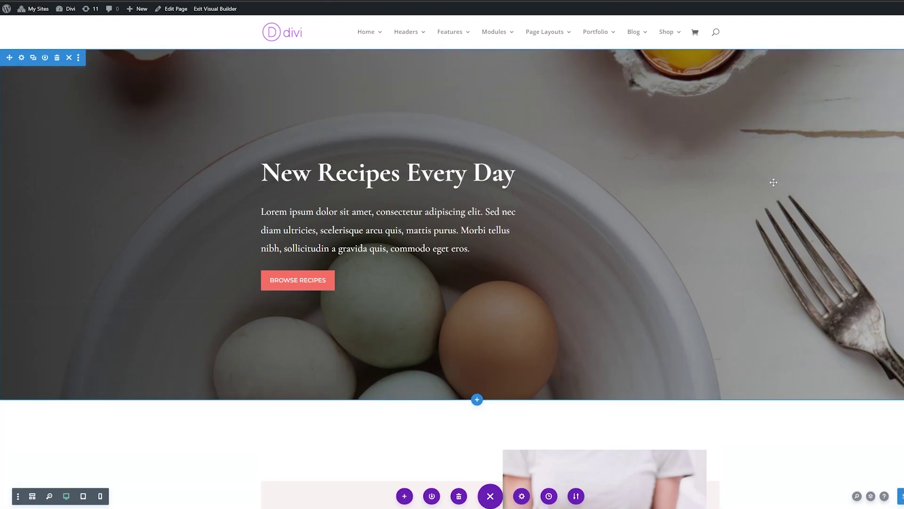
Insert a fullwidth section with a Fullwidth Header module below the egg-bowl hero.
left_click(477, 399)
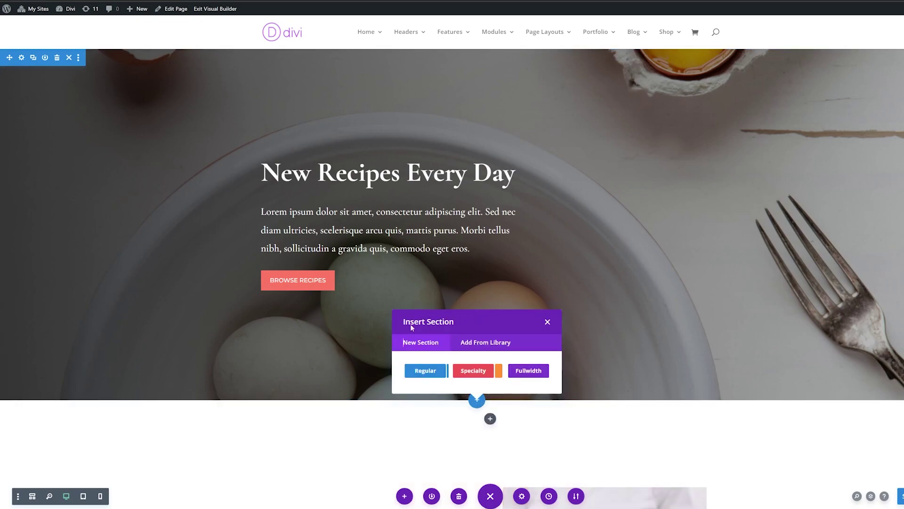
left_click(529, 370)
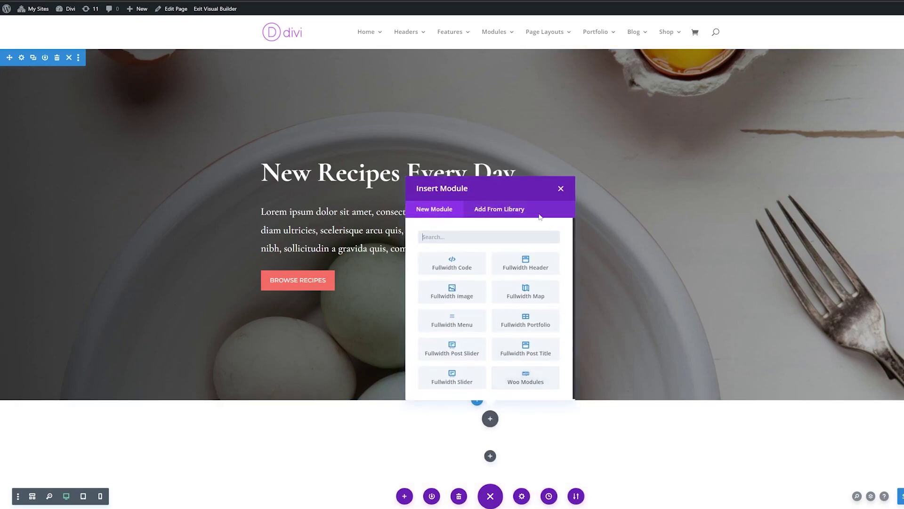
left_click(531, 268)
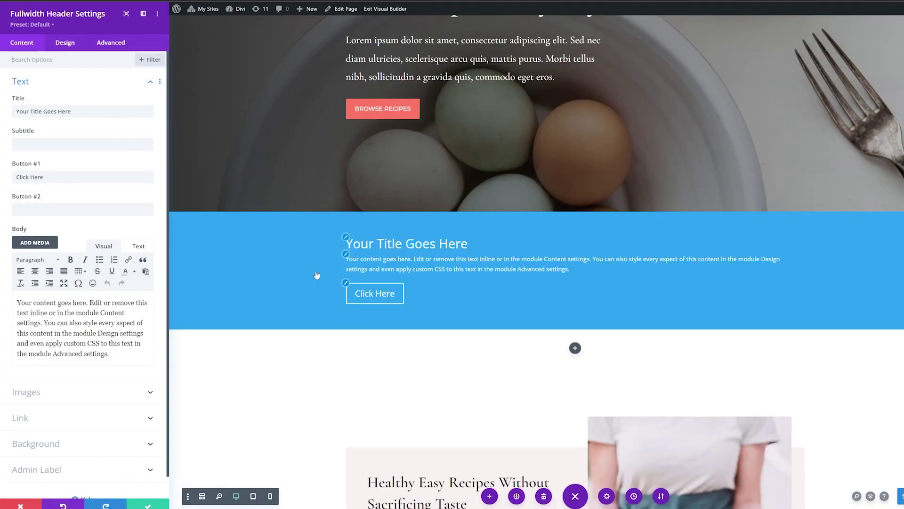
scroll(316, 275, "down", 3)
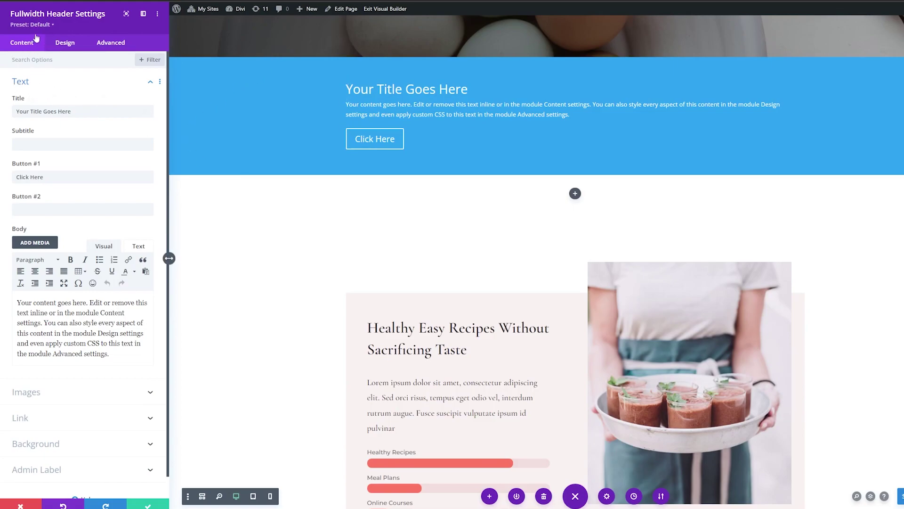
Set the title to 'New Recipes Every Day' and buttons to 'Browse Recipes' and 'Download the Cookbook'.
triple_click(47, 111)
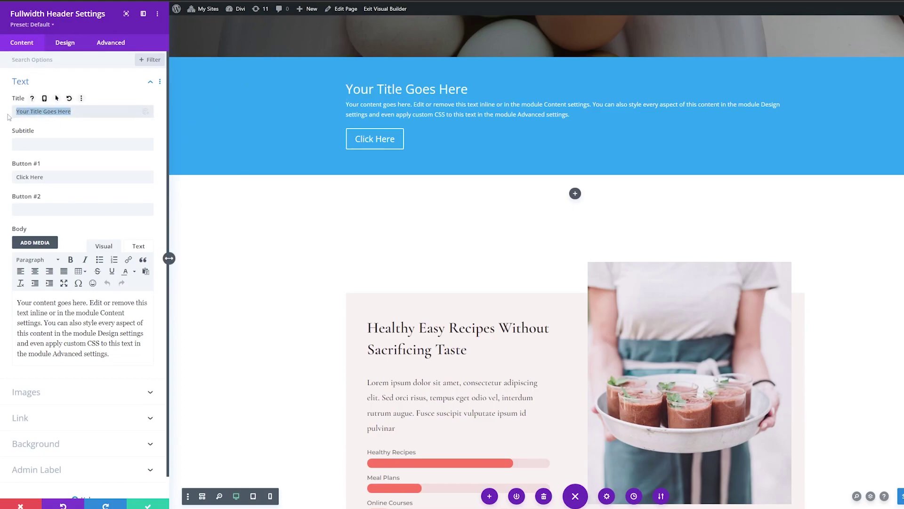
type("New Recipes Every Day")
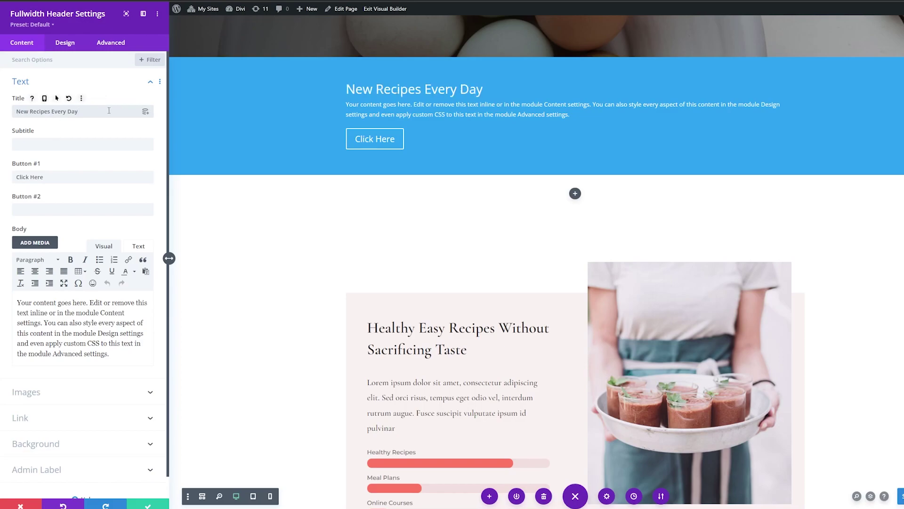
triple_click(17, 180)
type("Browse Recipes")
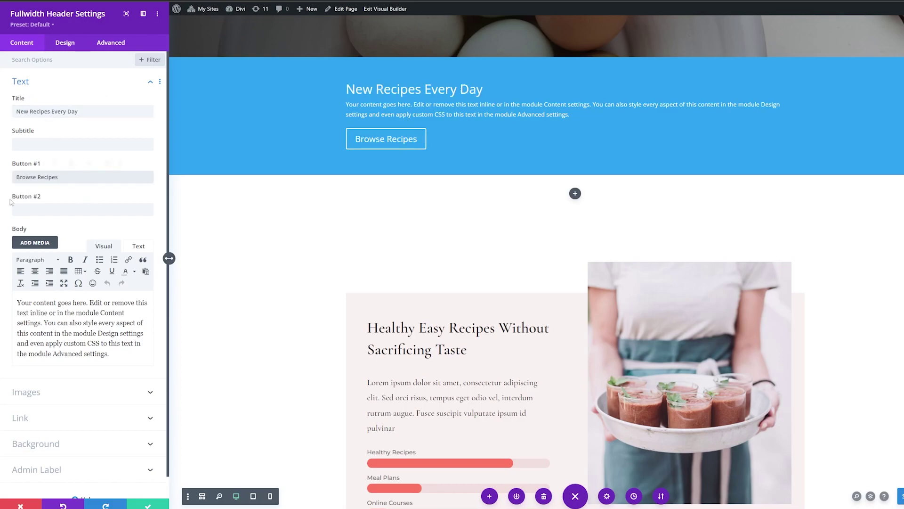
left_click(36, 209)
type("Download the Cookbook")
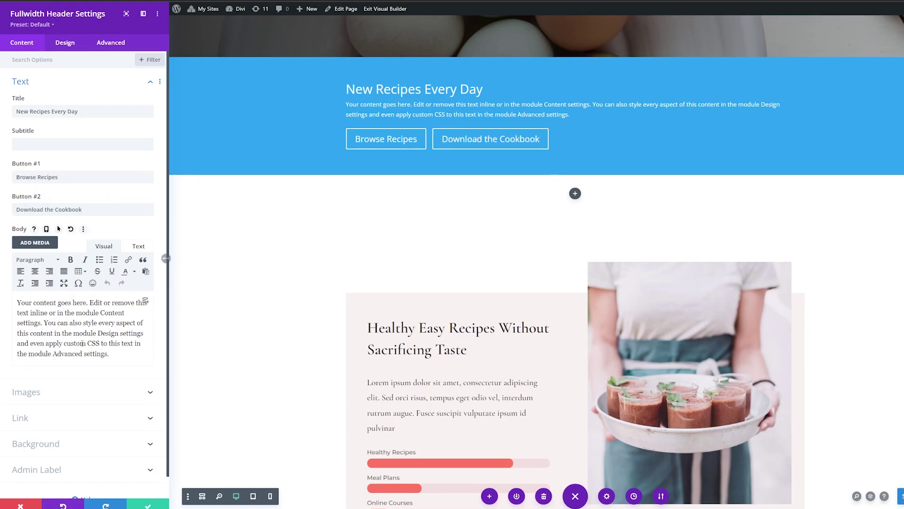
Replace the placeholder body paragraph with the pasted Lorem ipsum text.
left_click_drag(124, 357, 14, 303)
right_click(50, 318)
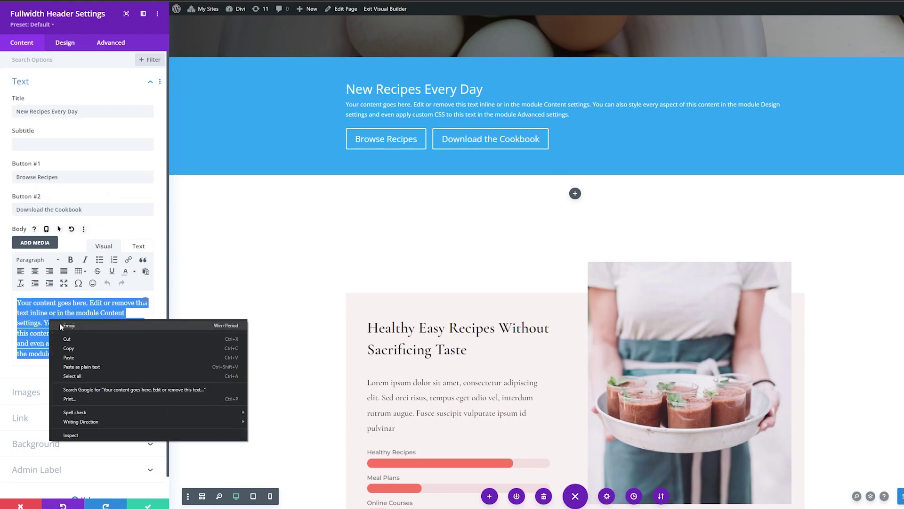
left_click(66, 347)
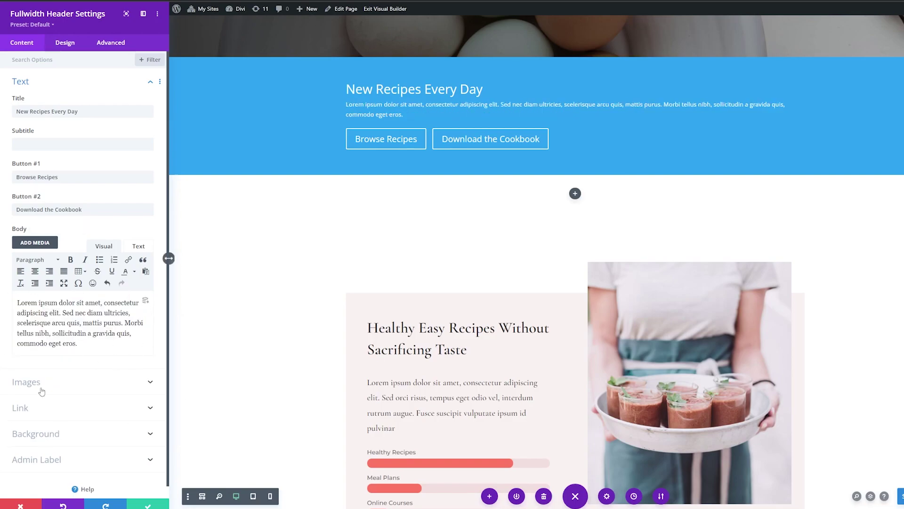
scroll(82, 240, "down", 1)
Remove the header's blue background colour and set the egg-bowl photo as its background image.
left_click(60, 422)
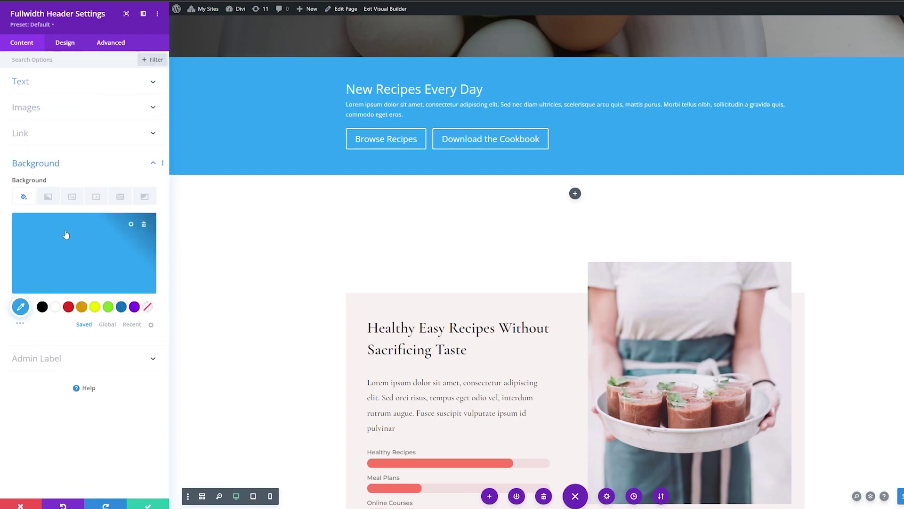
left_click(144, 228)
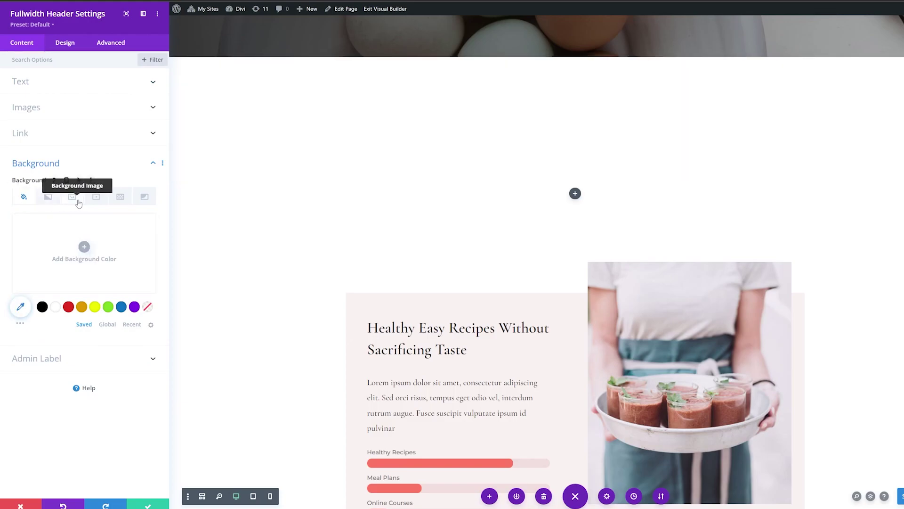
left_click(72, 197)
left_click(83, 247)
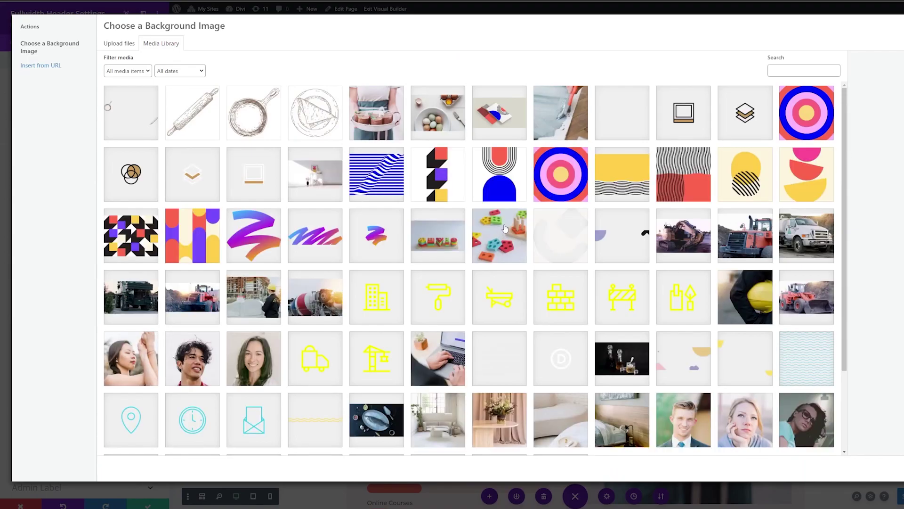
left_click(438, 113)
left_click(878, 469)
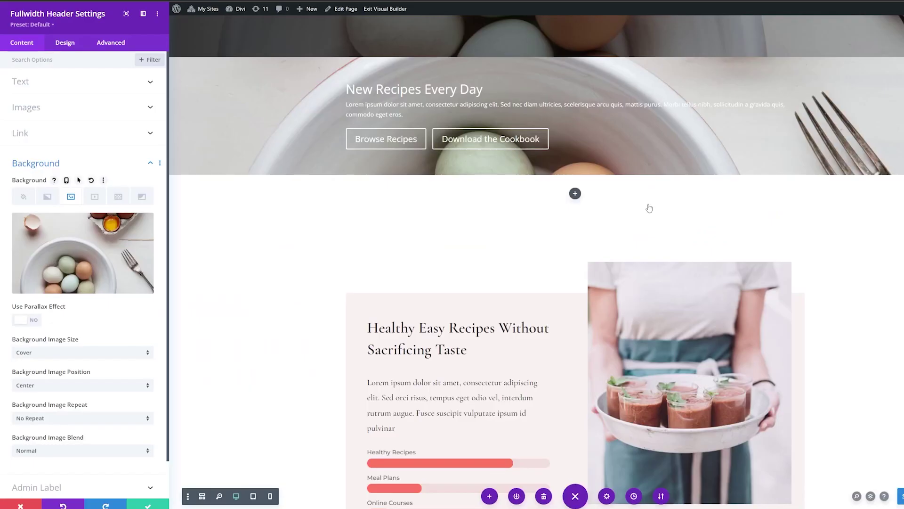
left_click(64, 45)
Set the header title font to Cormorant Garamond Bold.
left_click(38, 208)
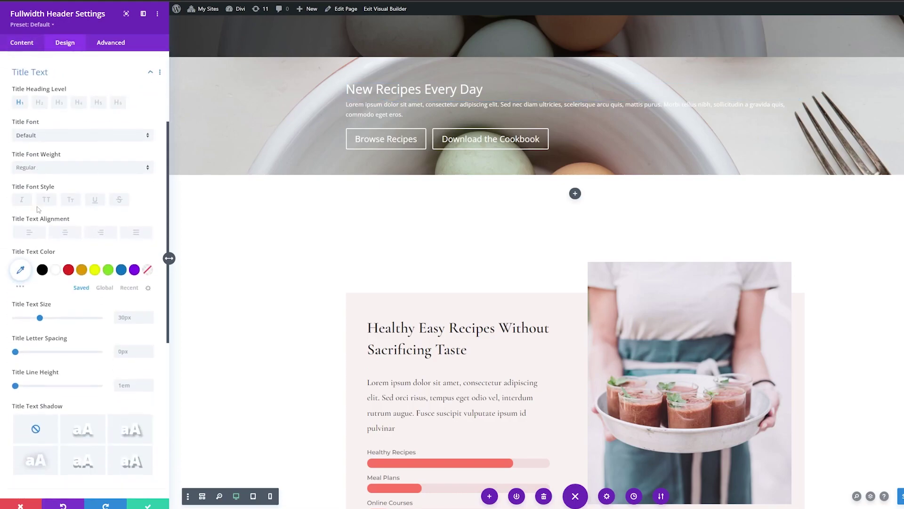
left_click(47, 128)
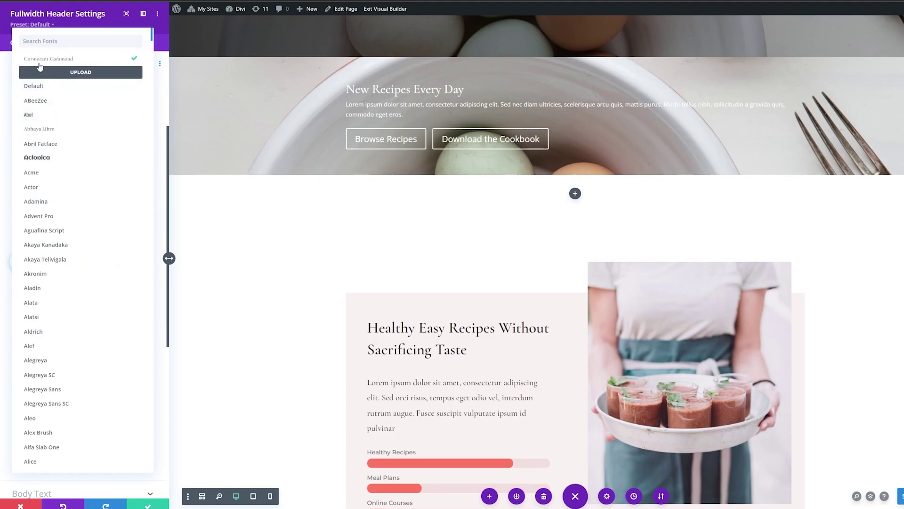
left_click(9, 75)
left_click(62, 162)
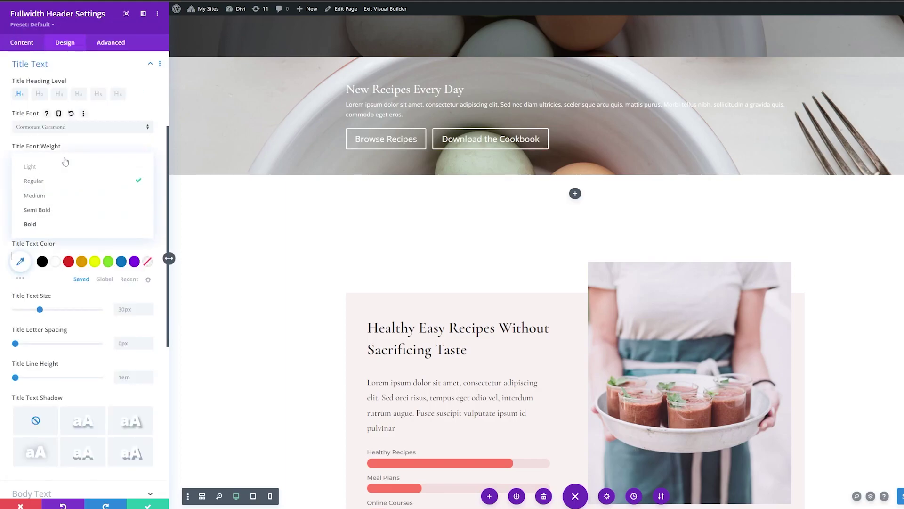
left_click(44, 226)
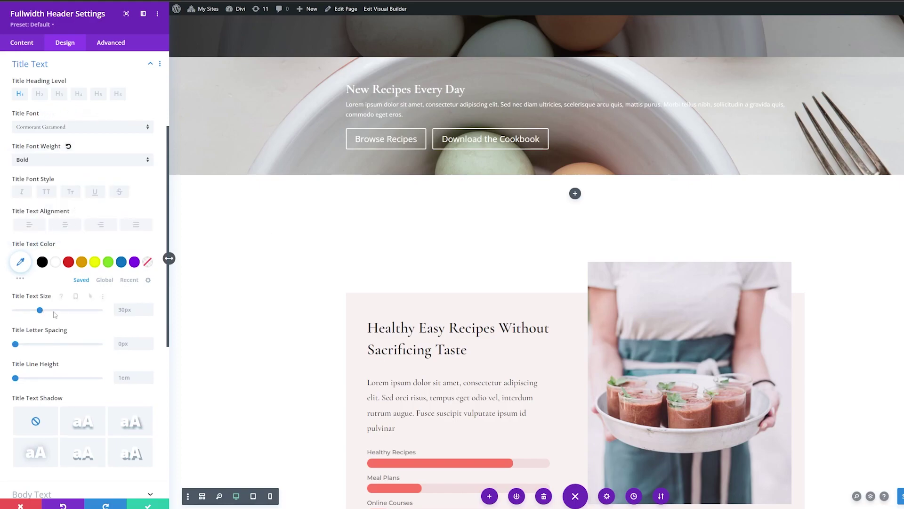
Enlarge the title to 64px and loosen its line height to 1.5em.
scroll(55, 315, "down", 2)
left_click_drag(41, 234, 70, 232)
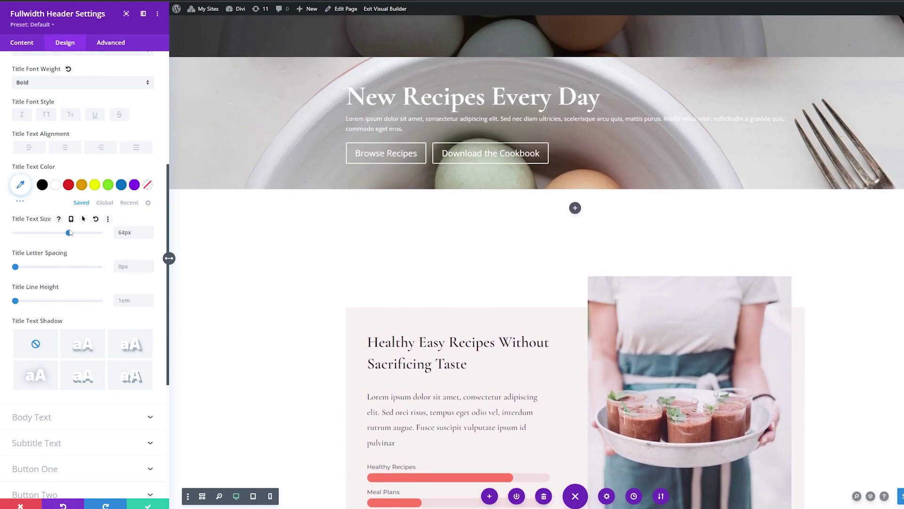
left_click_drag(16, 301, 38, 301)
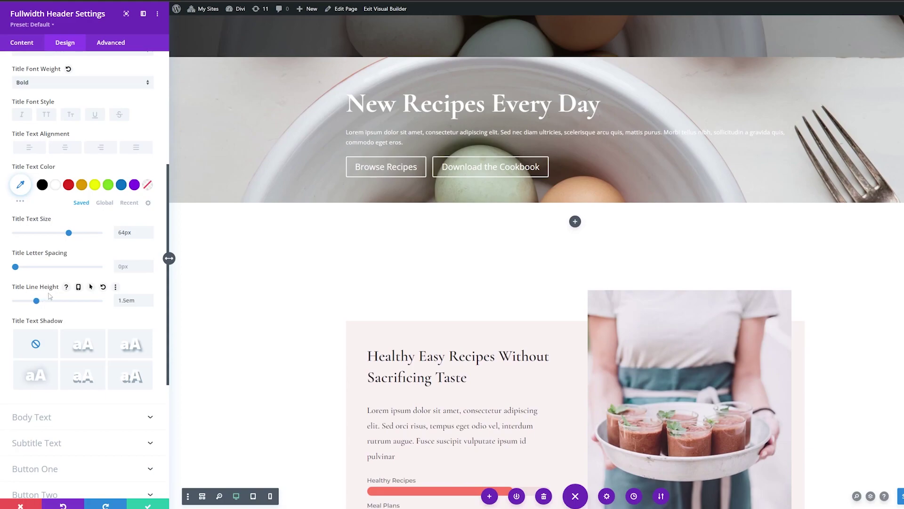
scroll(51, 306, "down", 4)
Set the body text font to Cormorant Garamond with Medium weight.
left_click(44, 224)
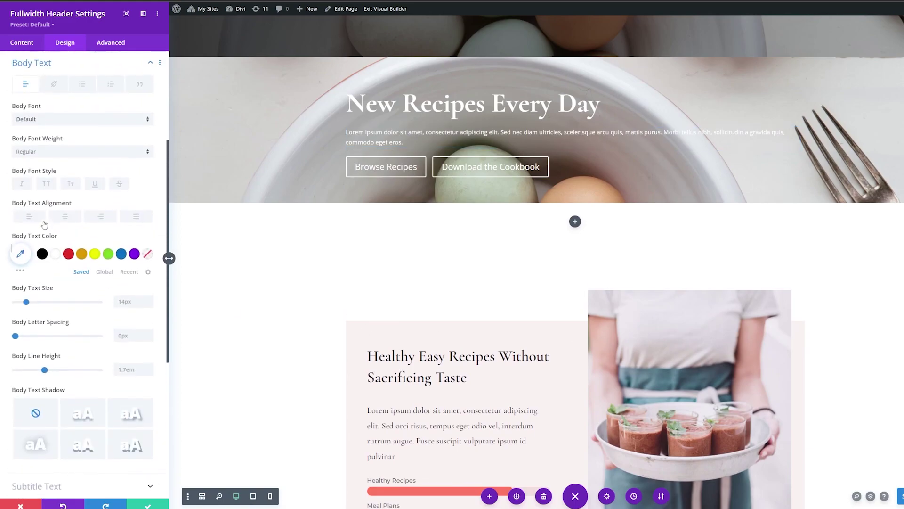
left_click(47, 120)
type("cor")
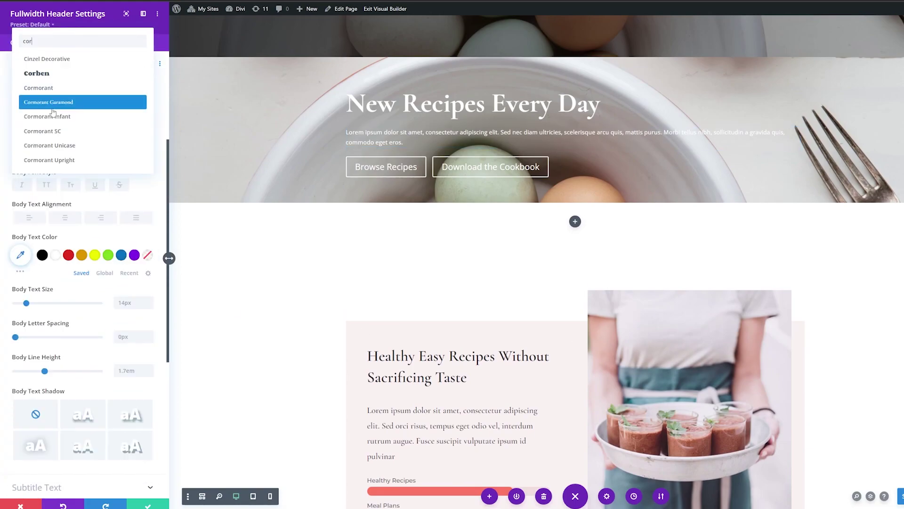
left_click(55, 103)
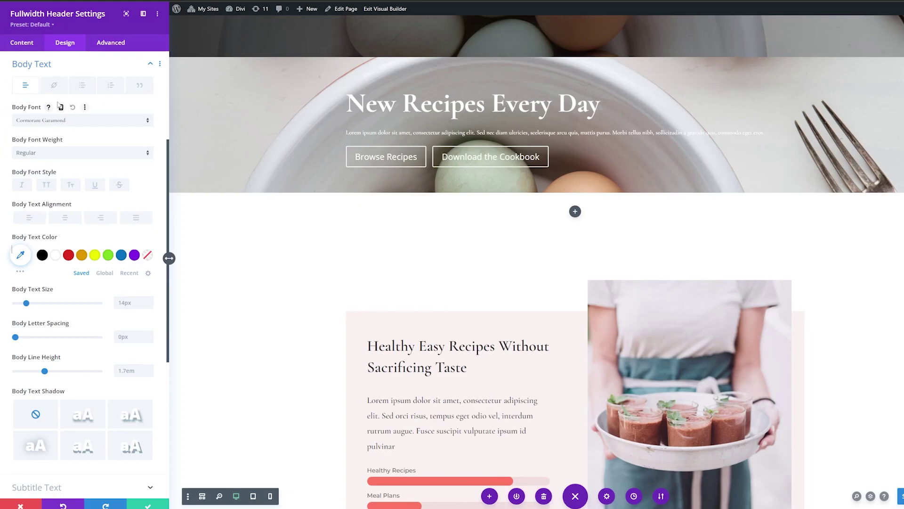
left_click(53, 157)
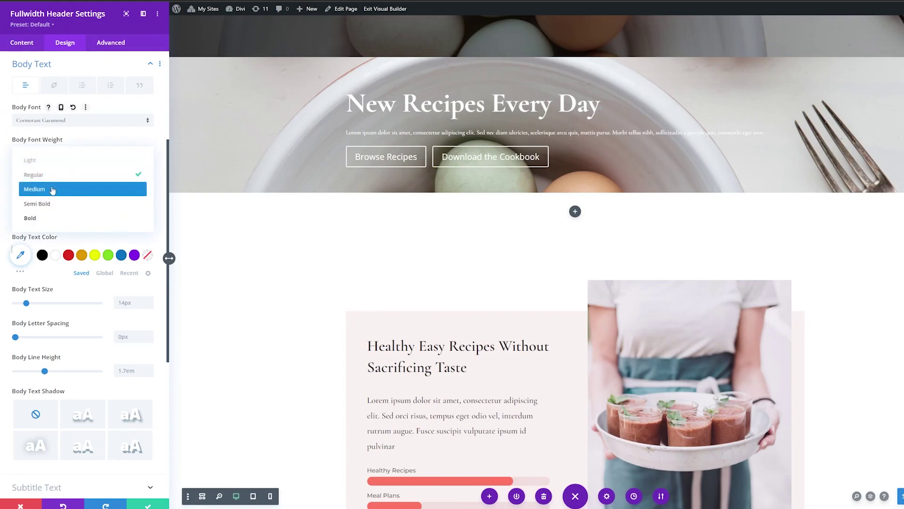
left_click(52, 190)
Enlarge the body text to 24px and raise its line height to 1.8em.
left_click_drag(27, 304, 36, 304)
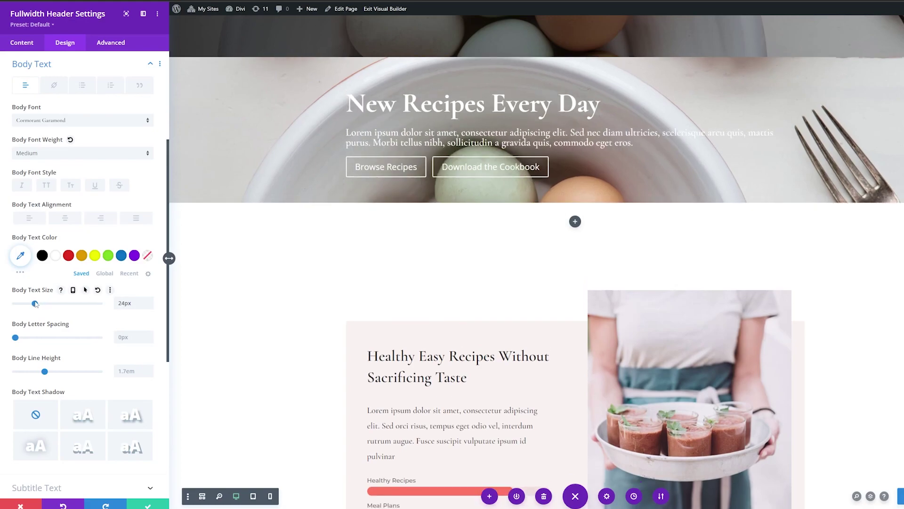
left_click_drag(45, 372, 49, 371)
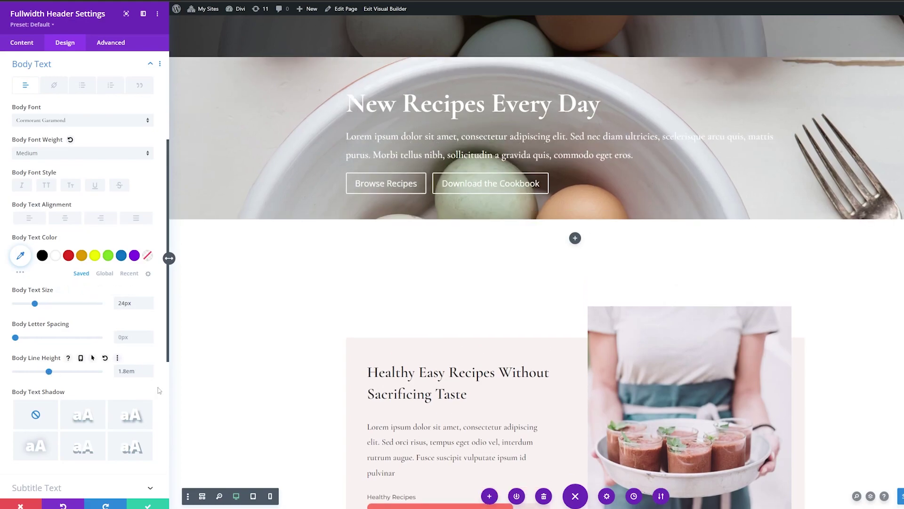
scroll(72, 343, "down", 5)
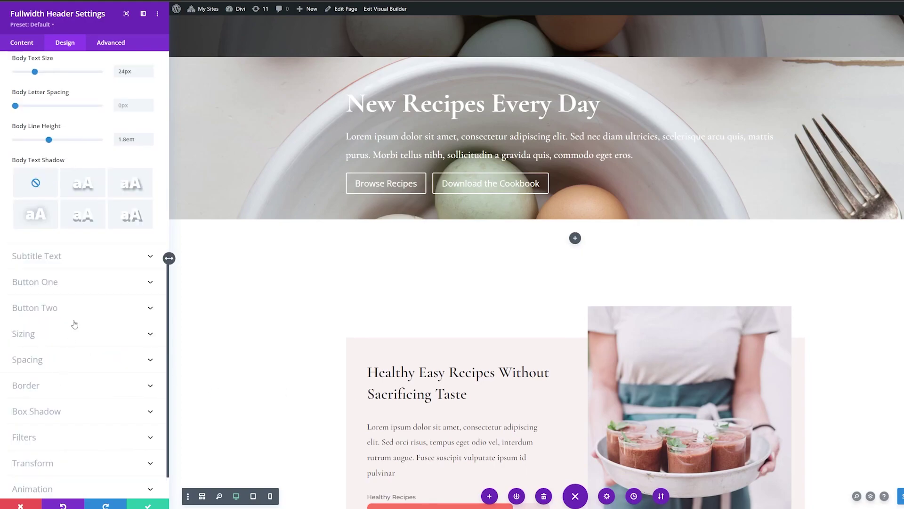
scroll(72, 255, "down", 1)
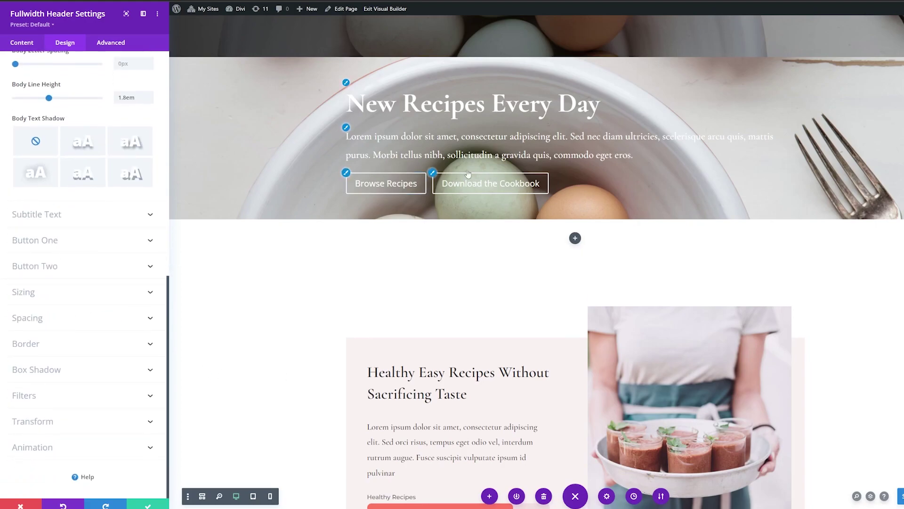
left_click(73, 247)
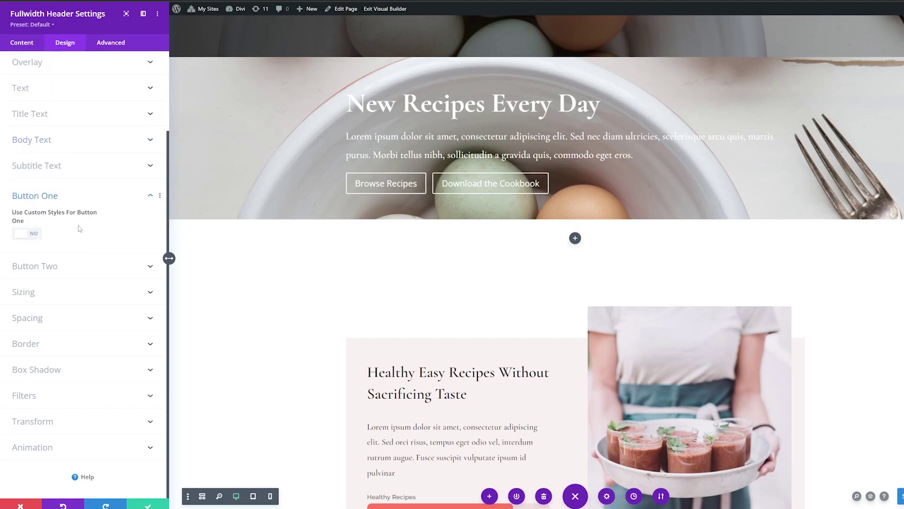
Enable custom styles for Browse Recipes and shrink its text to 14px.
left_click(30, 238)
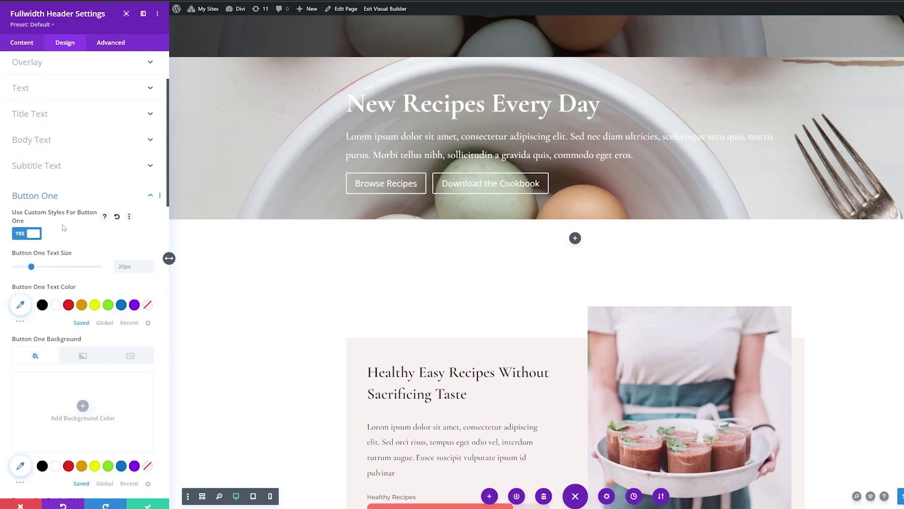
left_click_drag(31, 267, 27, 267)
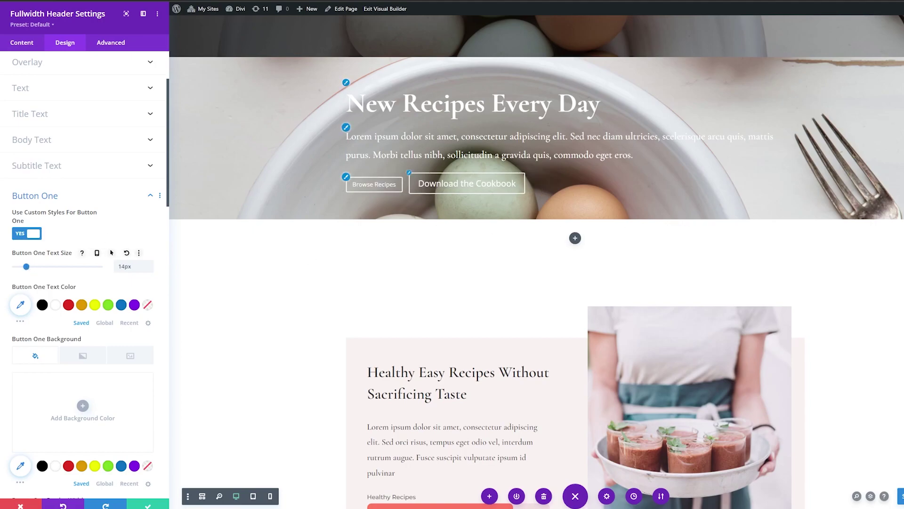
scroll(38, 334, "down", 2)
scroll(95, 330, "down", 2)
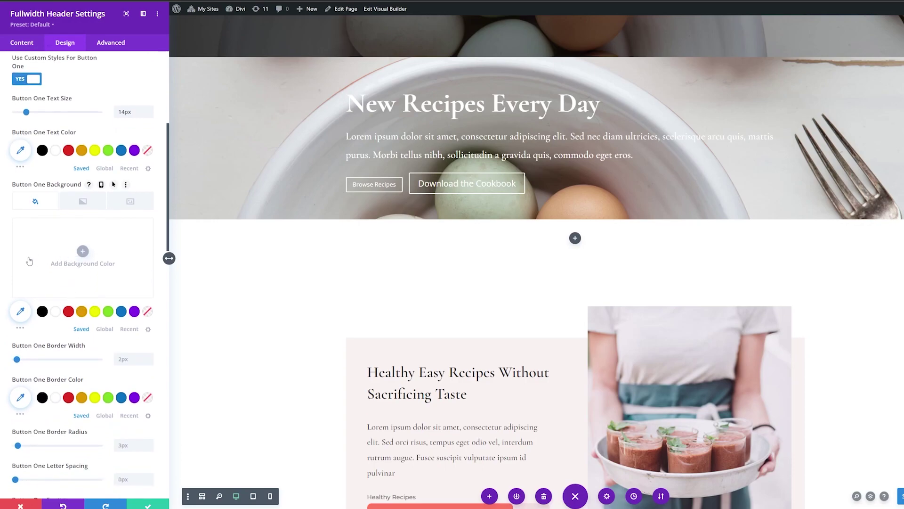
Give Browse Recipes a coral #ff7864 fill and border, 8px border width and 0px radius.
left_click(83, 253)
type("#ff7864")
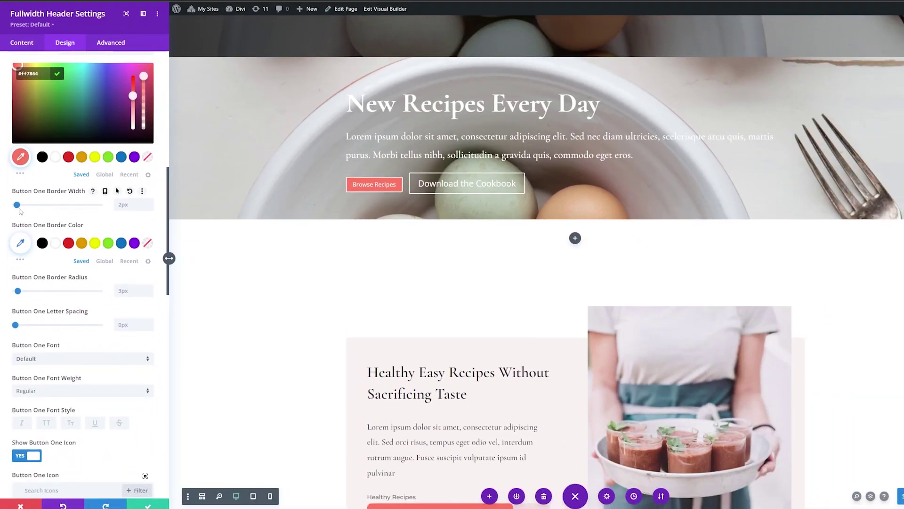
left_click_drag(17, 205, 22, 205)
left_click(20, 243)
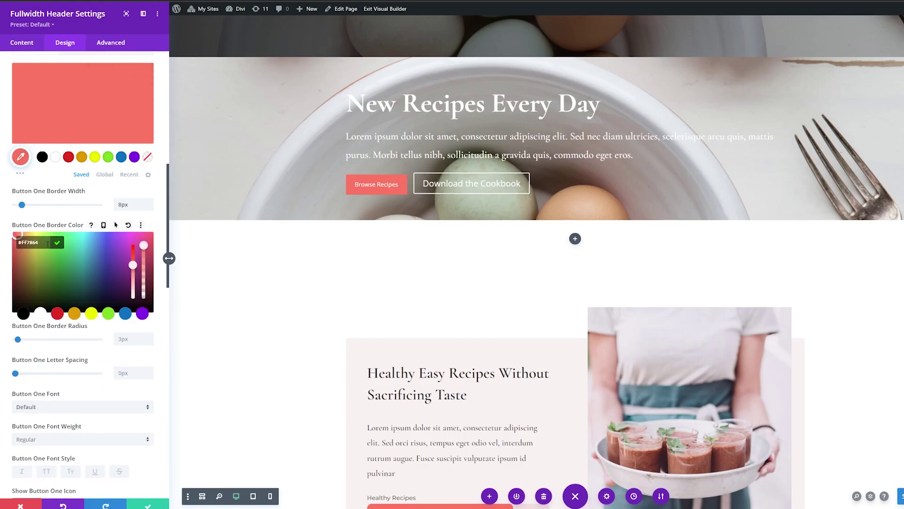
left_click_drag(18, 340, 14, 340)
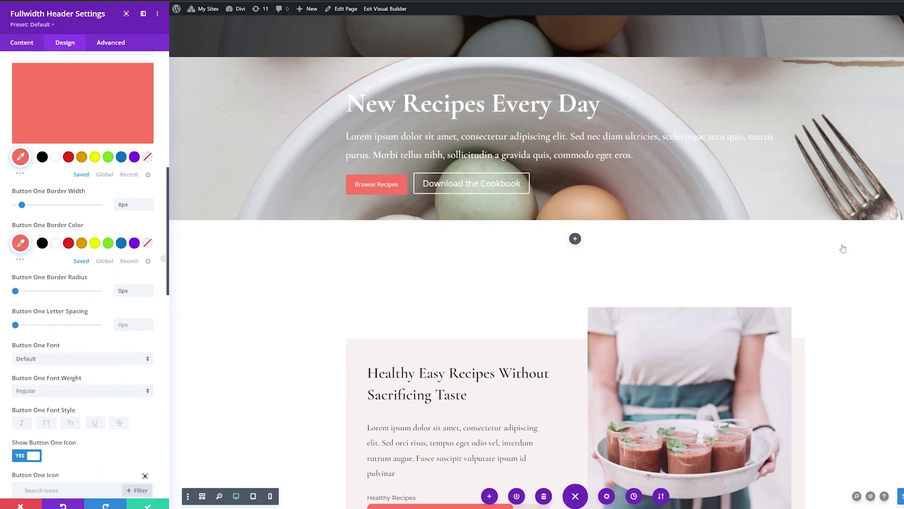
Make the Browse Recipes label uppercase Montserrat Medium.
scroll(30, 269, "down", 2)
scroll(29, 269, "down", 1)
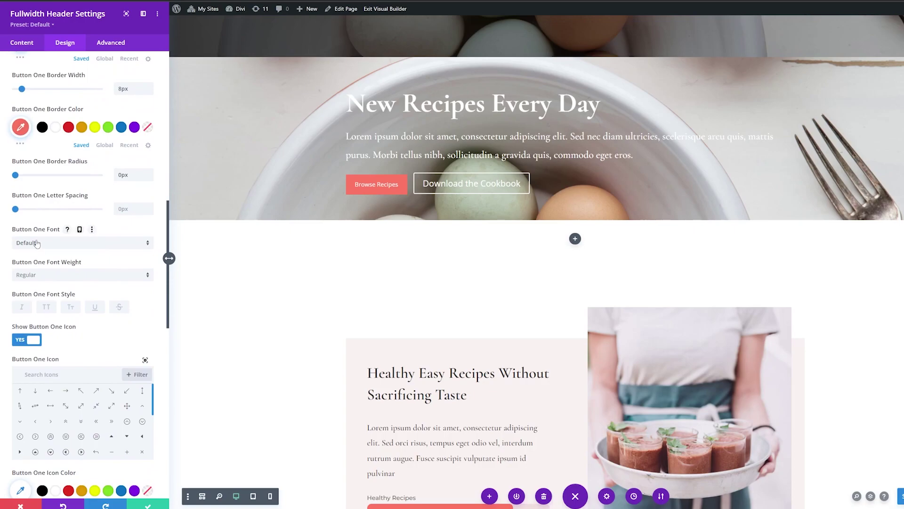
left_click(66, 243)
left_click(66, 243)
left_click(58, 275)
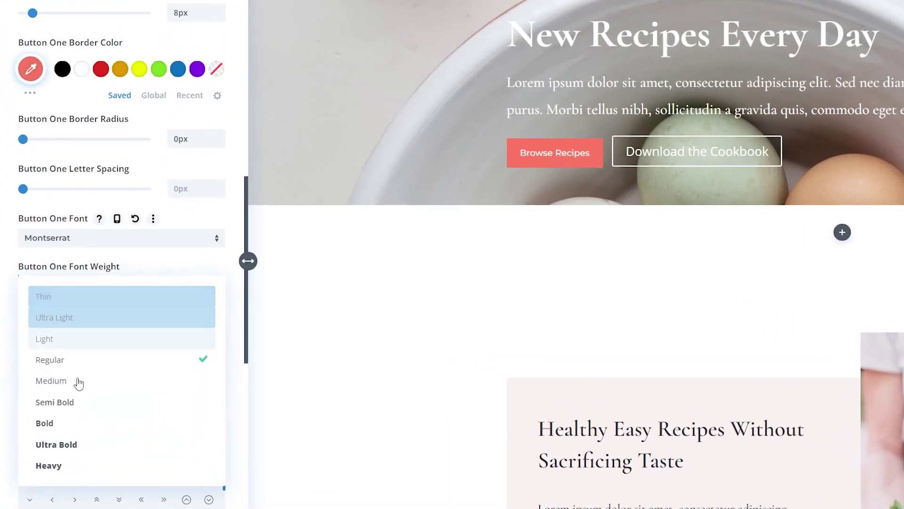
left_click(72, 389)
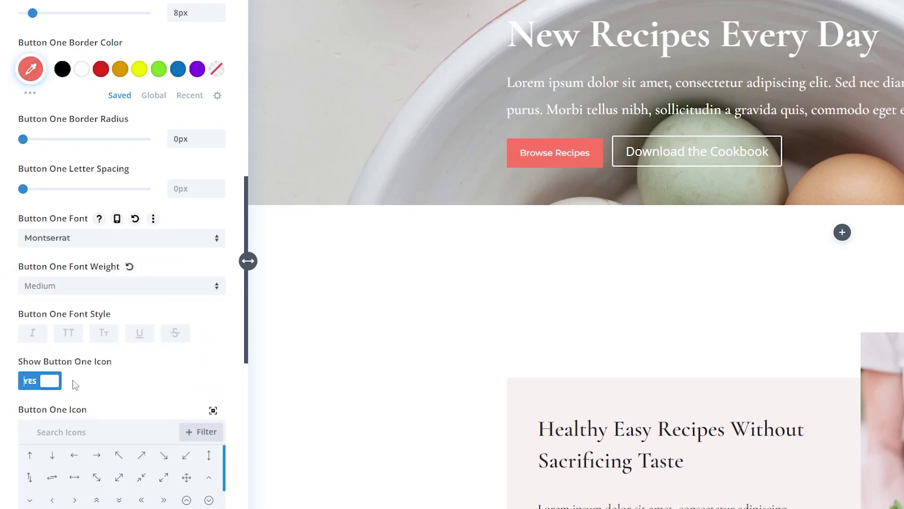
left_click(69, 337)
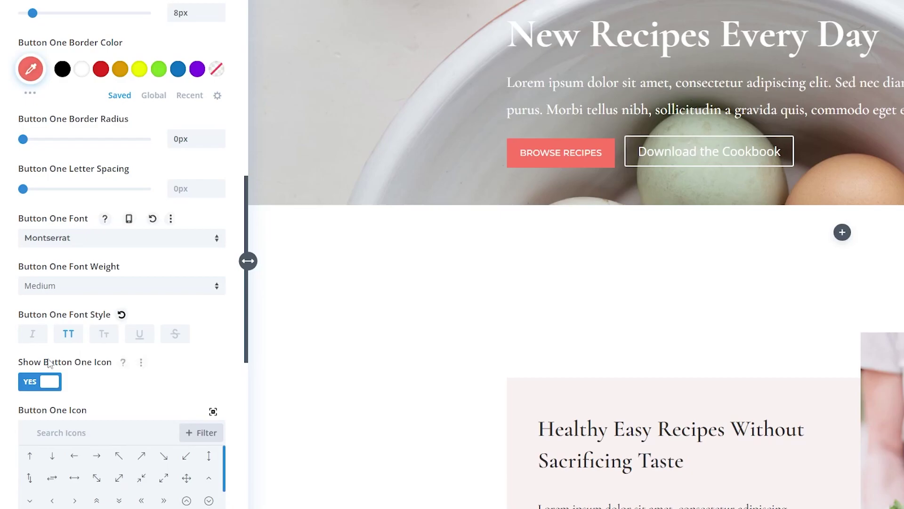
Turn off the Browse Recipes button icon.
left_click(47, 386)
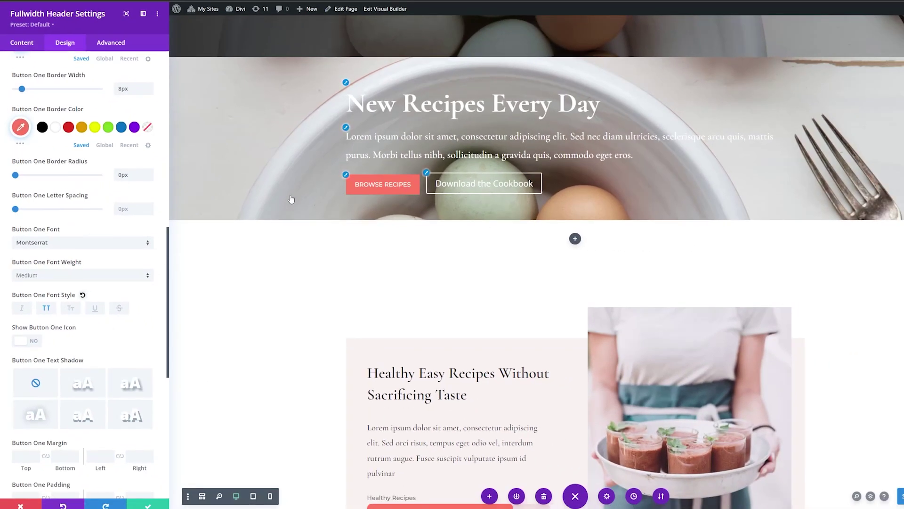
scroll(292, 200, "up", 3)
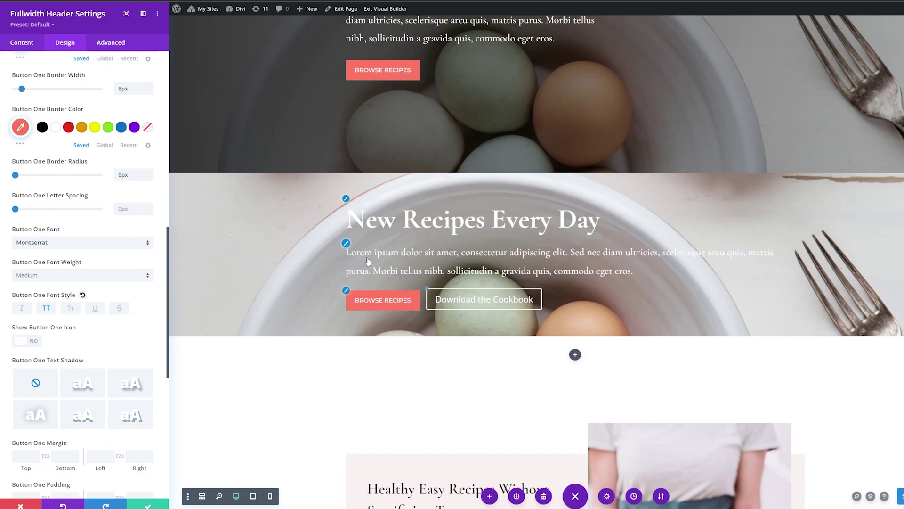
scroll(367, 265, "down", 2)
scroll(72, 330, "down", 7)
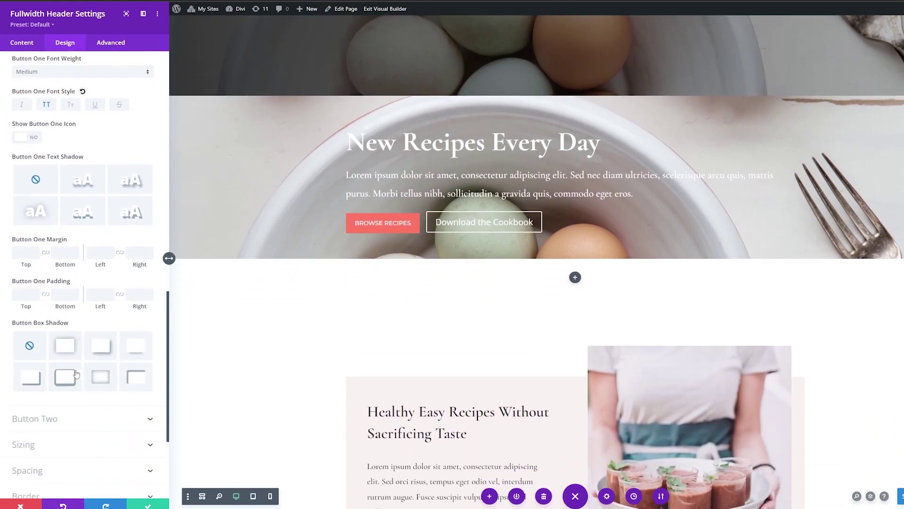
left_click(70, 319)
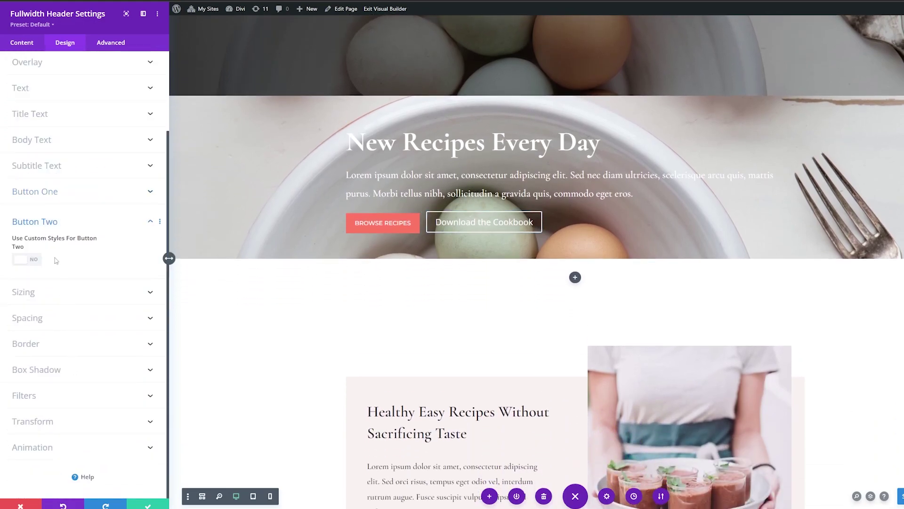
Enable custom styles for Download the Cookbook and paste Browse Recipes' button styles onto it.
left_click(27, 261)
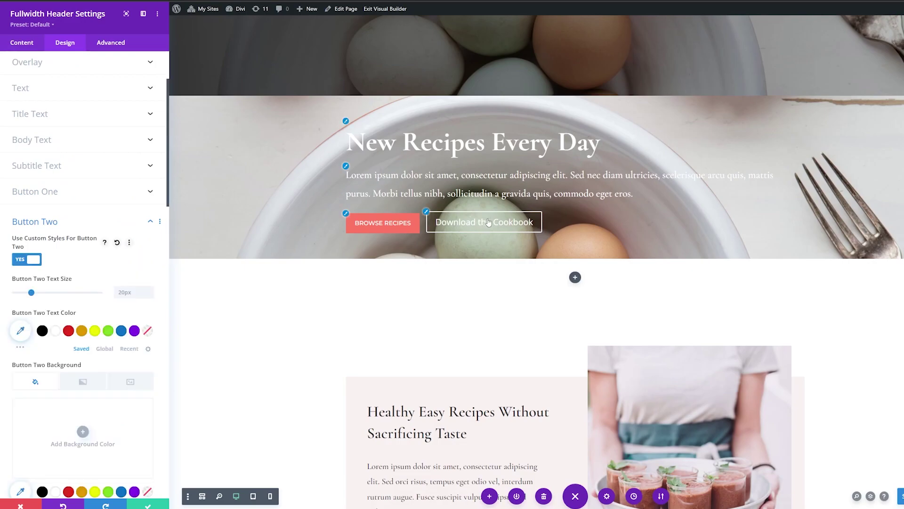
left_click(146, 191)
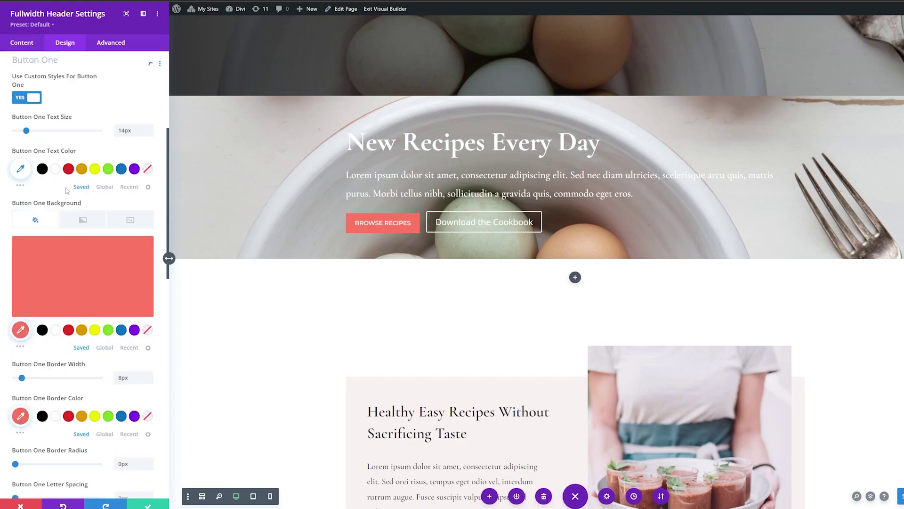
left_click(160, 65)
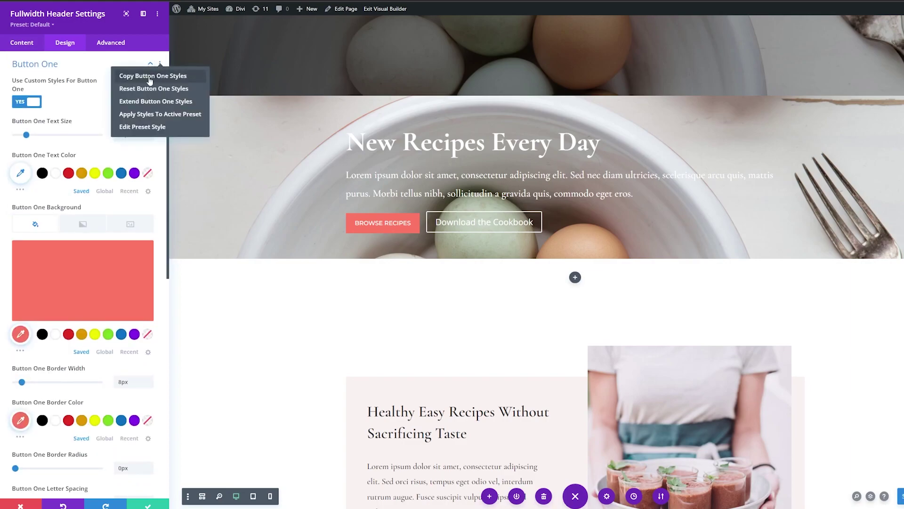
left_click(182, 77)
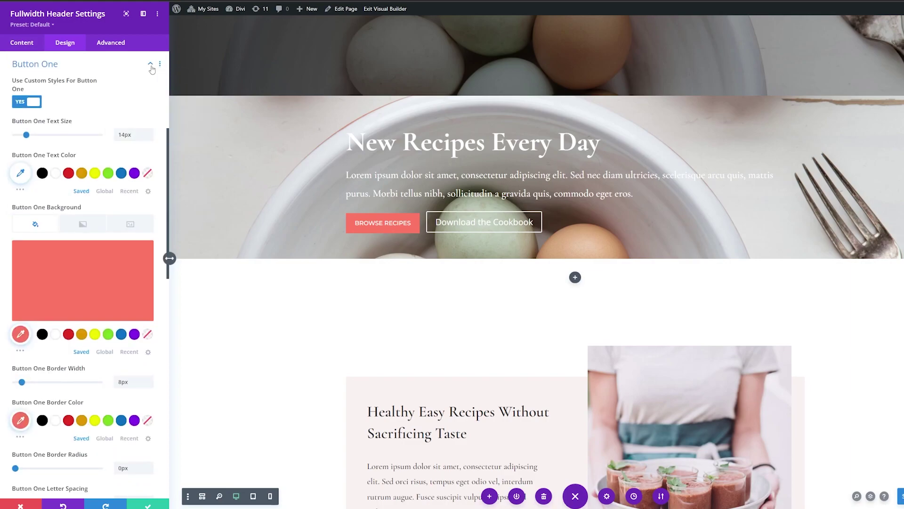
left_click(151, 66)
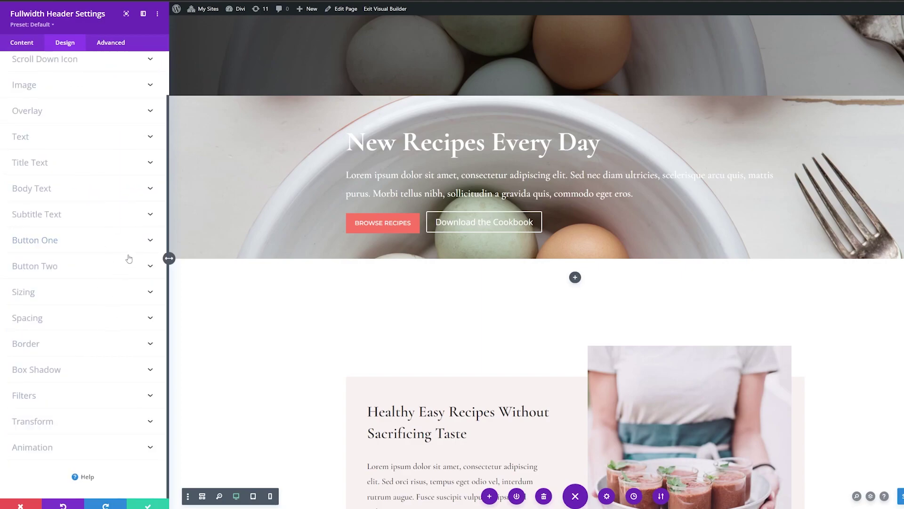
left_click(146, 266)
left_click(161, 63)
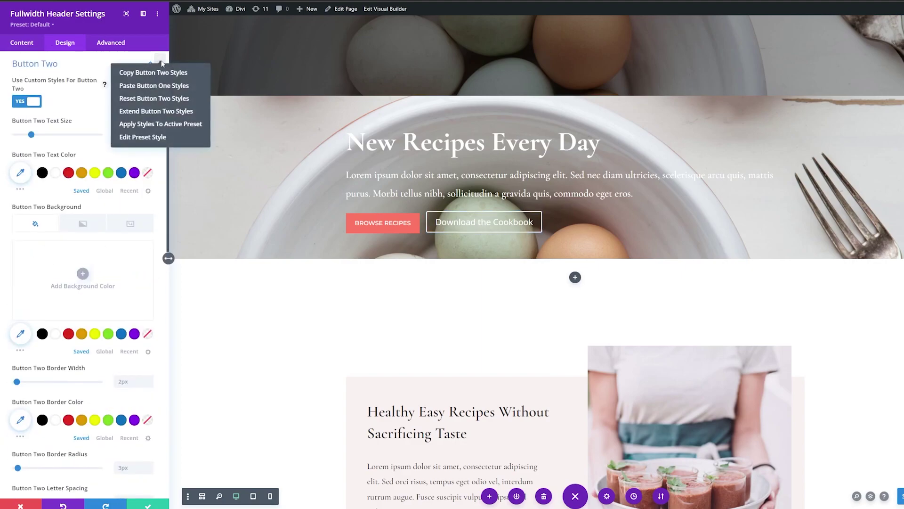
left_click(153, 87)
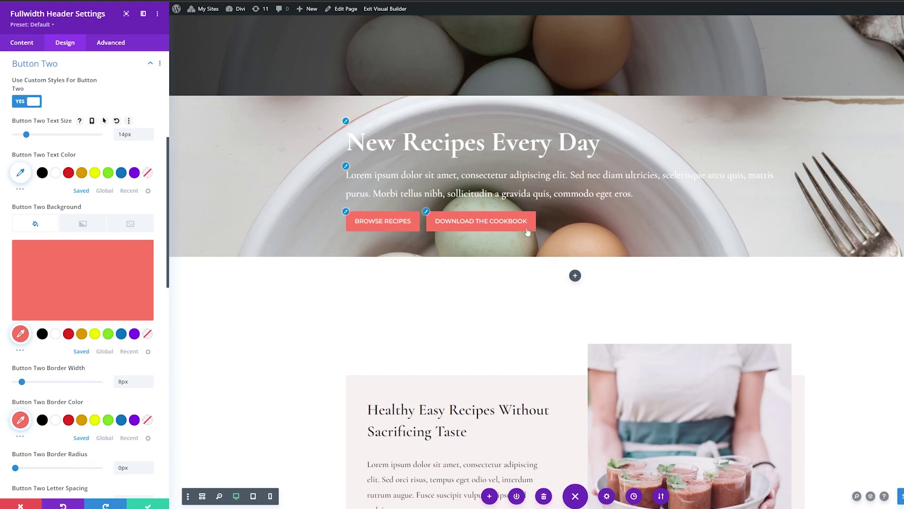
Set the cookbook button's text to #726d64 and its background and border to #cbdbd2.
left_click(27, 170)
key("ctrl+v")
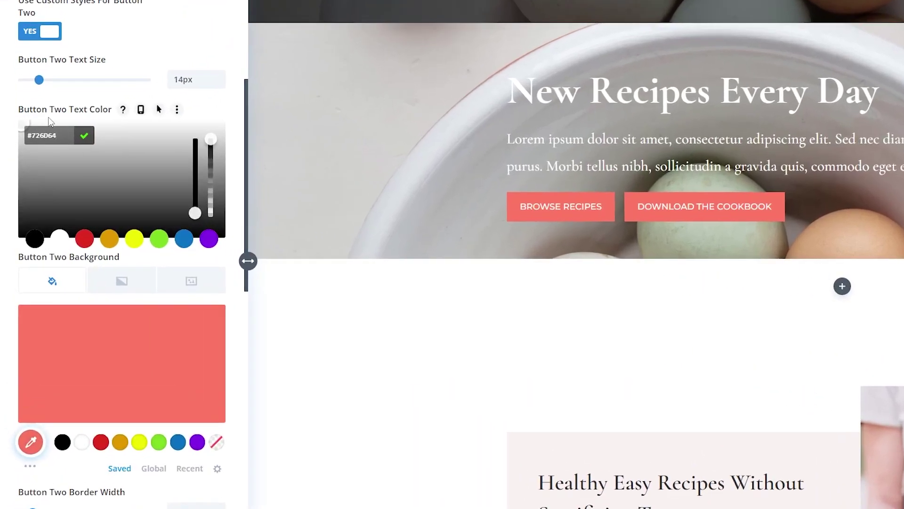
left_click(31, 442)
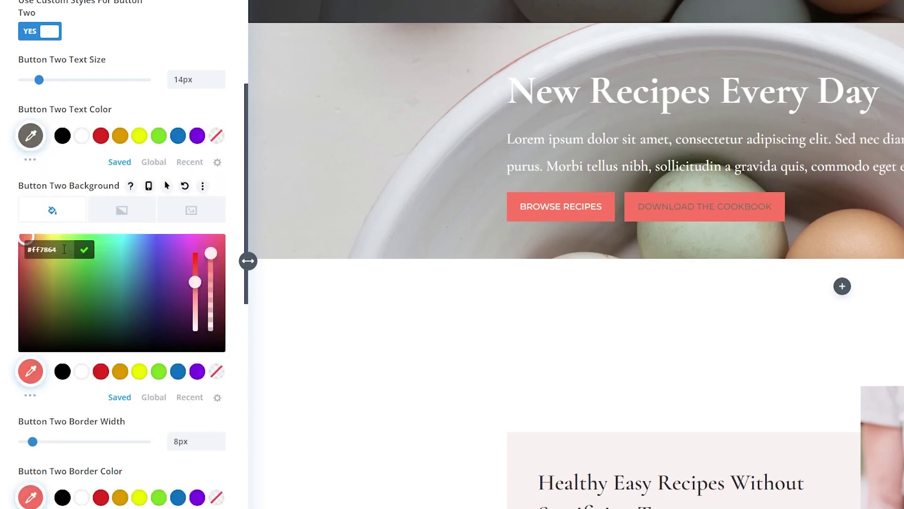
key("ctrl+v")
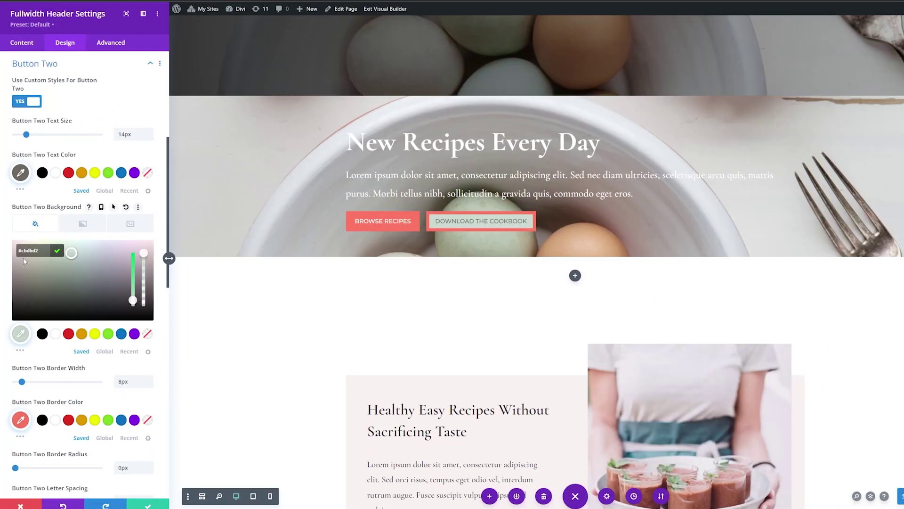
scroll(26, 330, "down", 1)
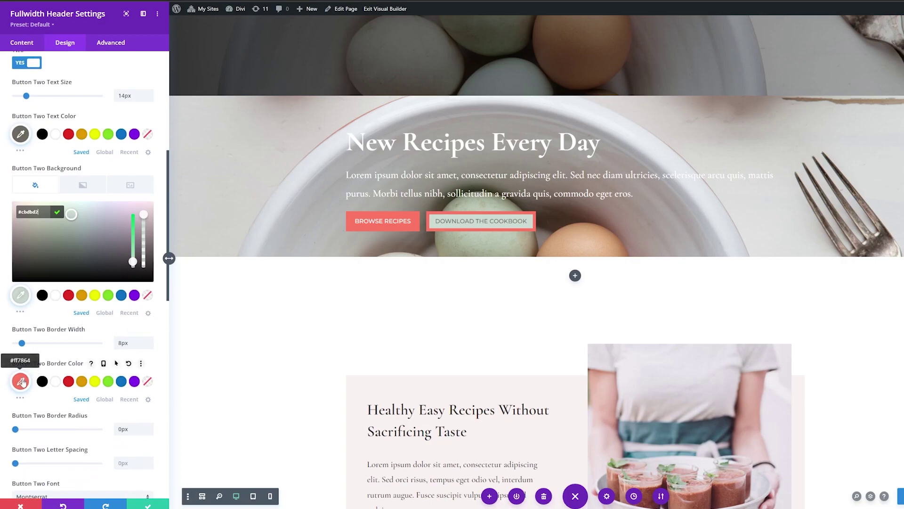
left_click(21, 381)
scroll(54, 370, "down", 3)
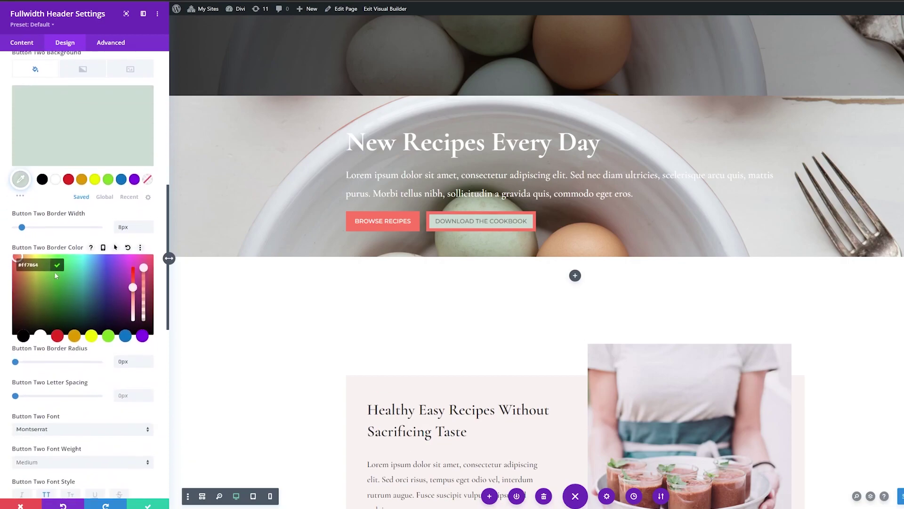
key("ctrl+v")
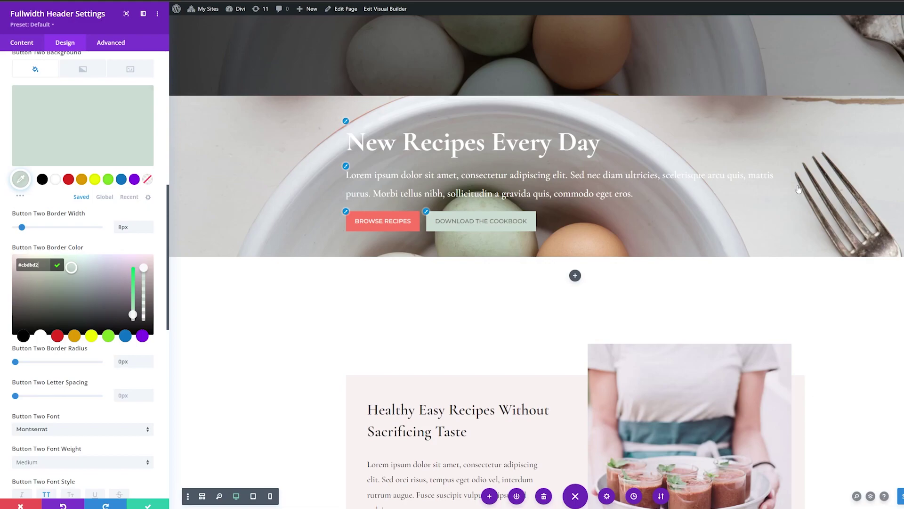
scroll(391, 230, "down", 5)
scroll(42, 330, "down", 5)
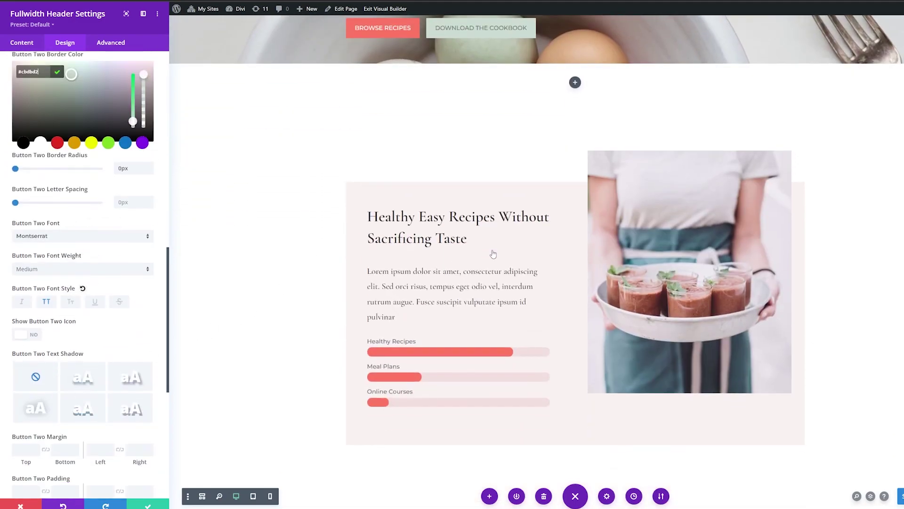
Set the fullwidth header's top and bottom padding to 10% under Design > Spacing.
left_click(39, 339)
left_click(25, 301)
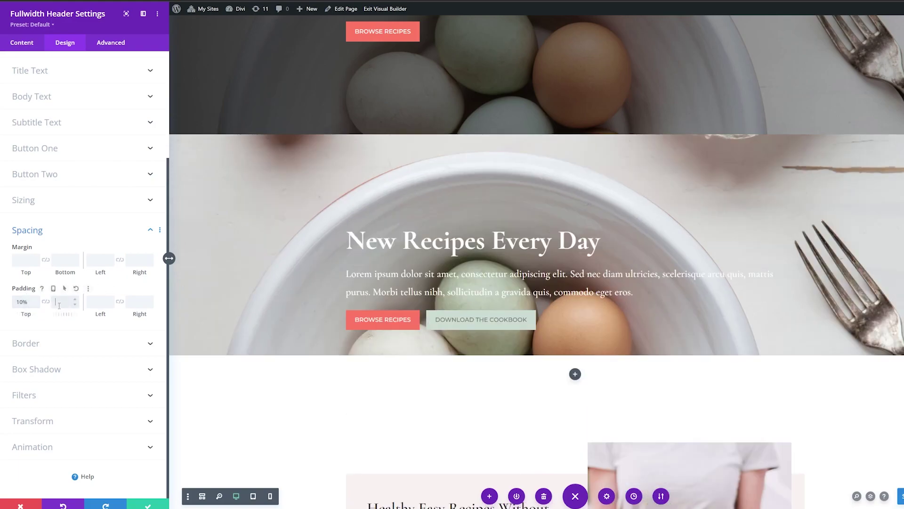
left_click(59, 302)
type("10")
scroll(573, 246, "up", 1)
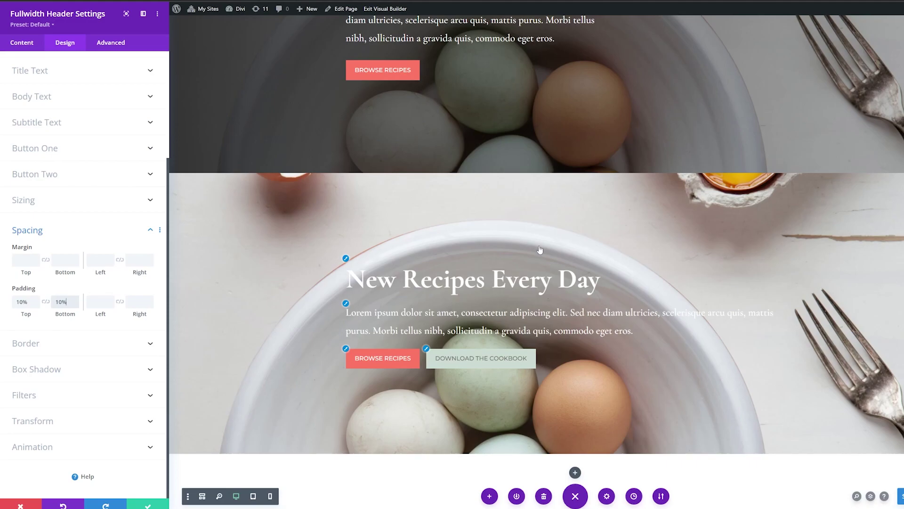
scroll(540, 250, "up", 5)
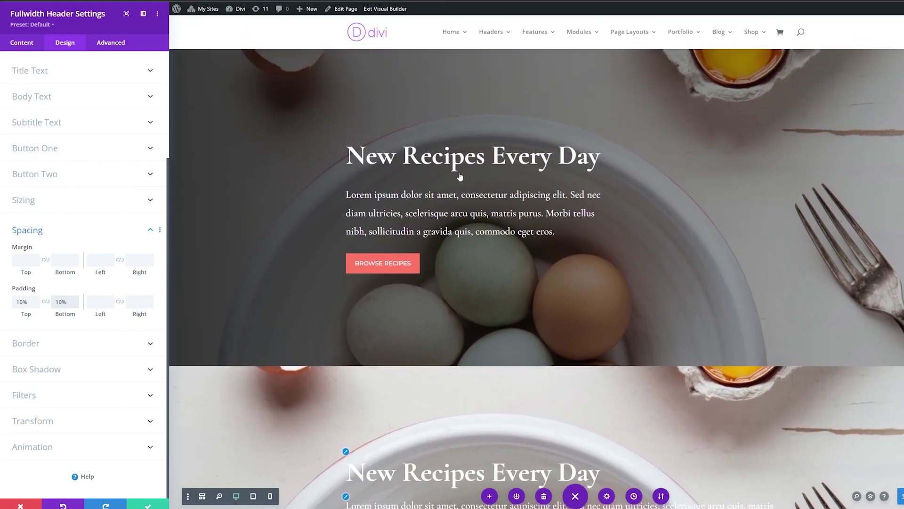
scroll(565, 179, "down", 5)
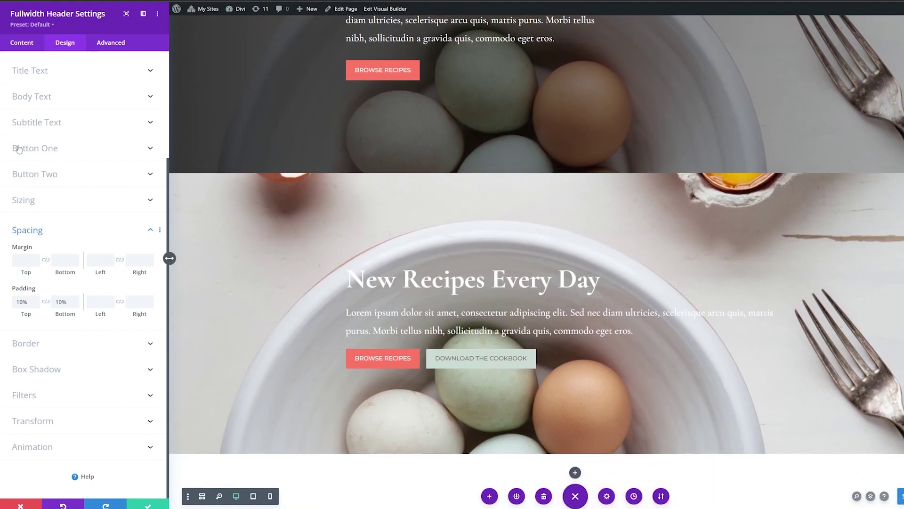
left_click(107, 43)
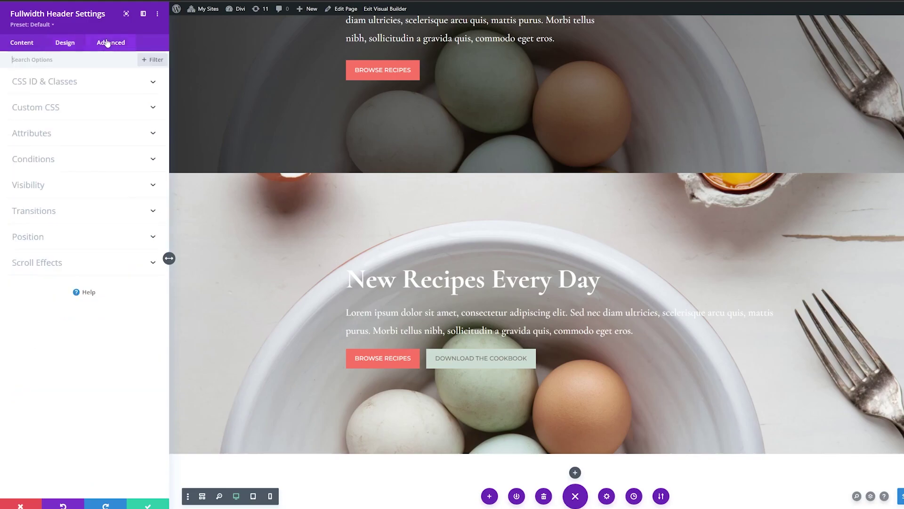
Paste padding-right: 40%; into the header's Body custom CSS field.
left_click(56, 108)
scroll(56, 108, "down", 10)
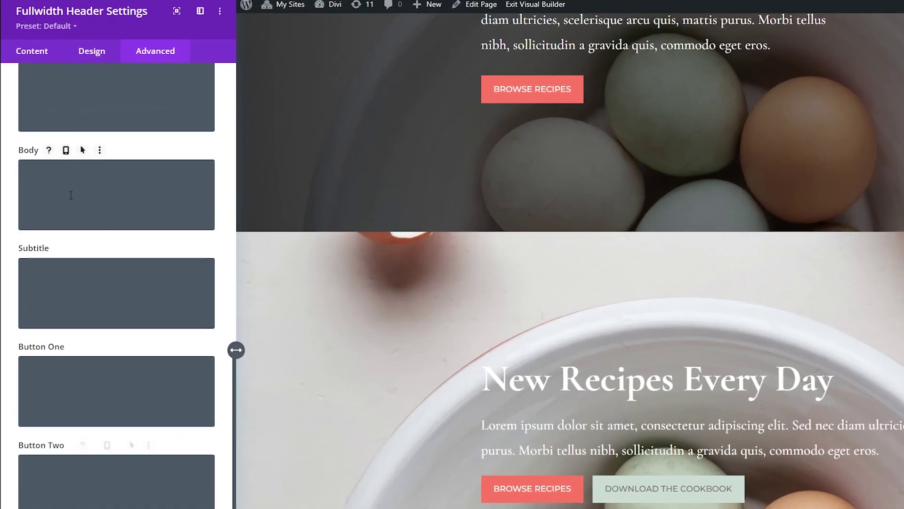
left_click(50, 145)
key("ctrl+v")
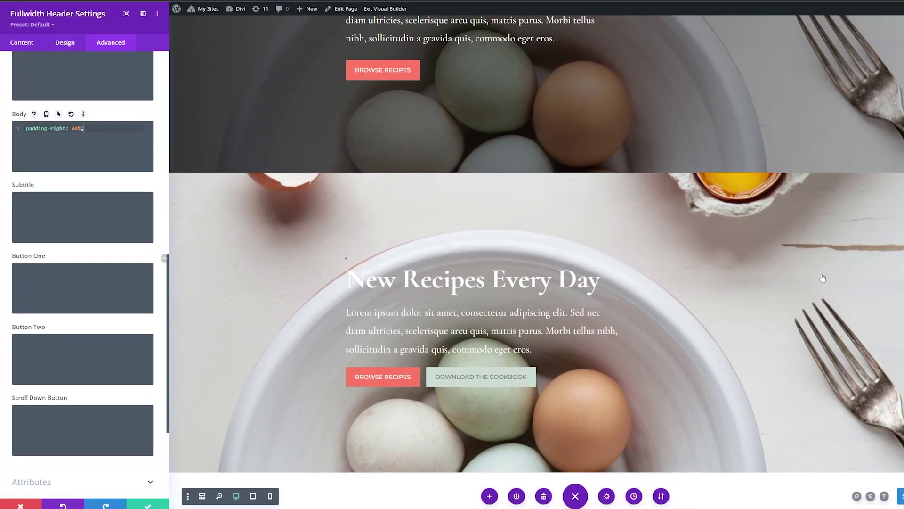
scroll(347, 83, "down", 3)
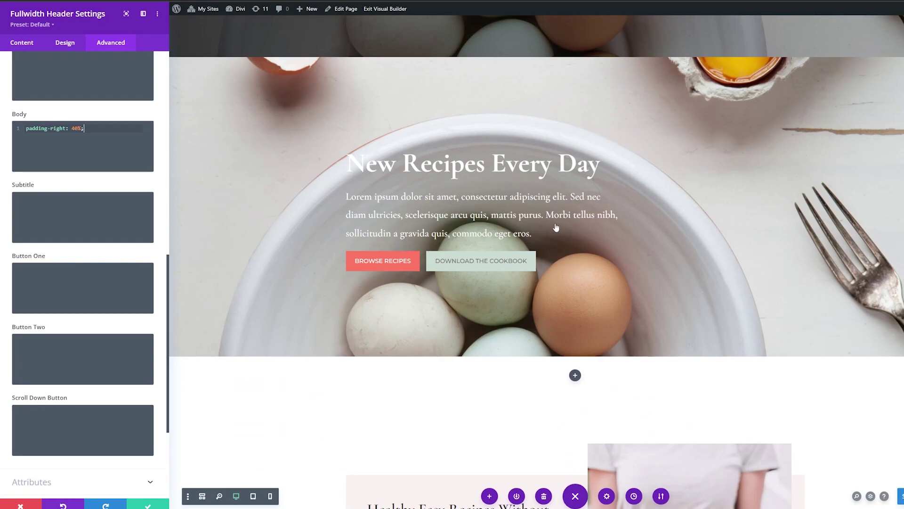
scroll(557, 227, "up", 7)
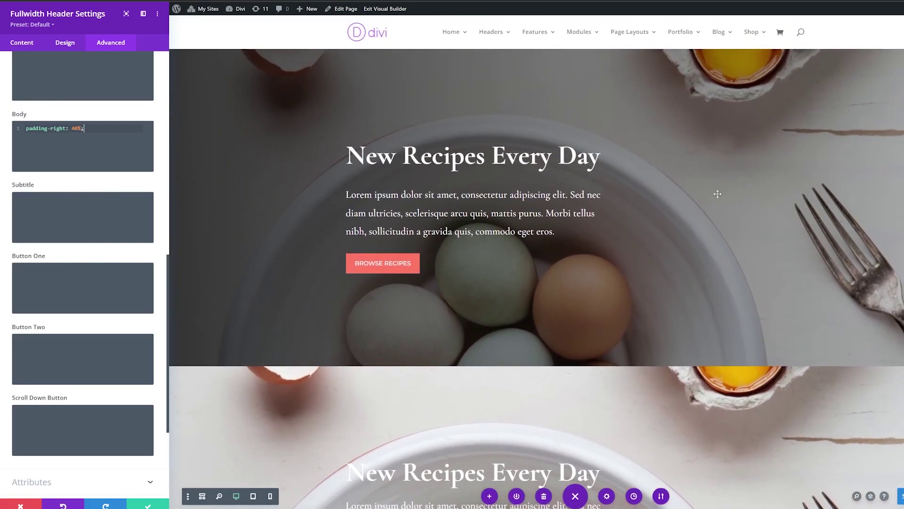
scroll(657, 182, "down", 4)
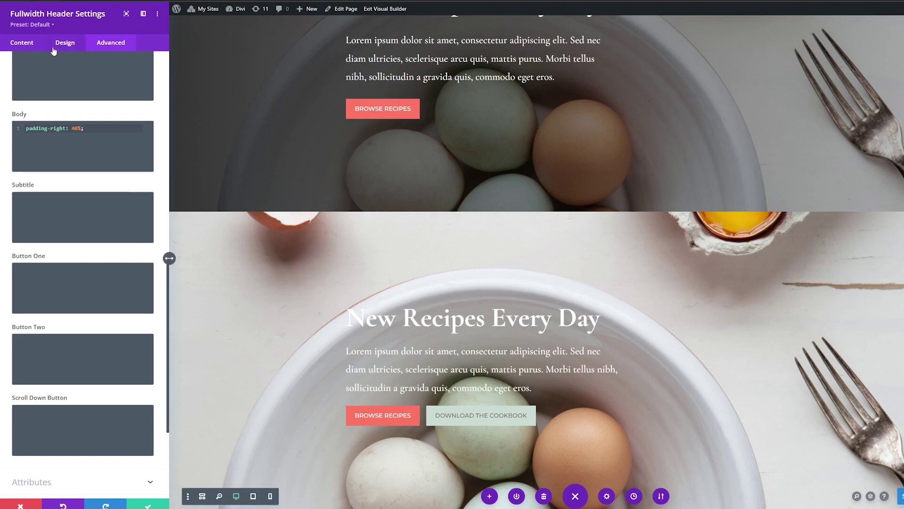
Add the default blue-to-teal linear gradient to the header's background.
left_click(26, 47)
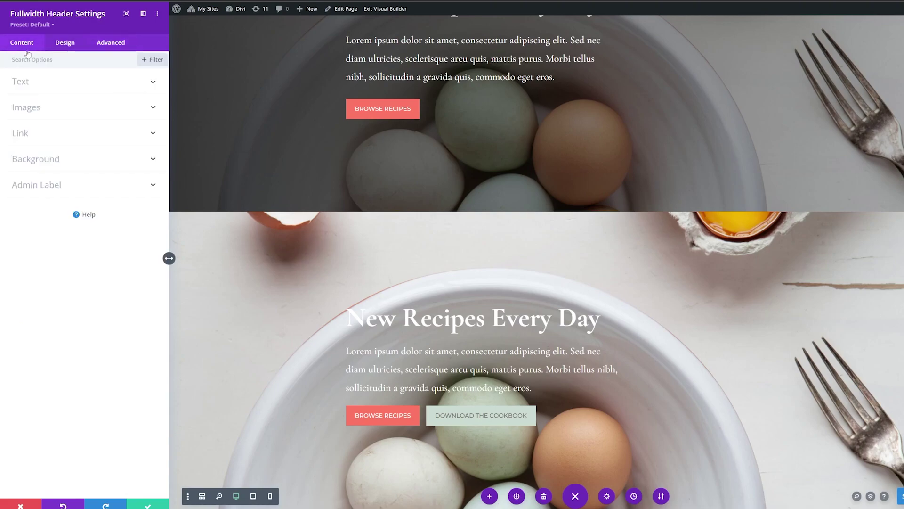
left_click(42, 165)
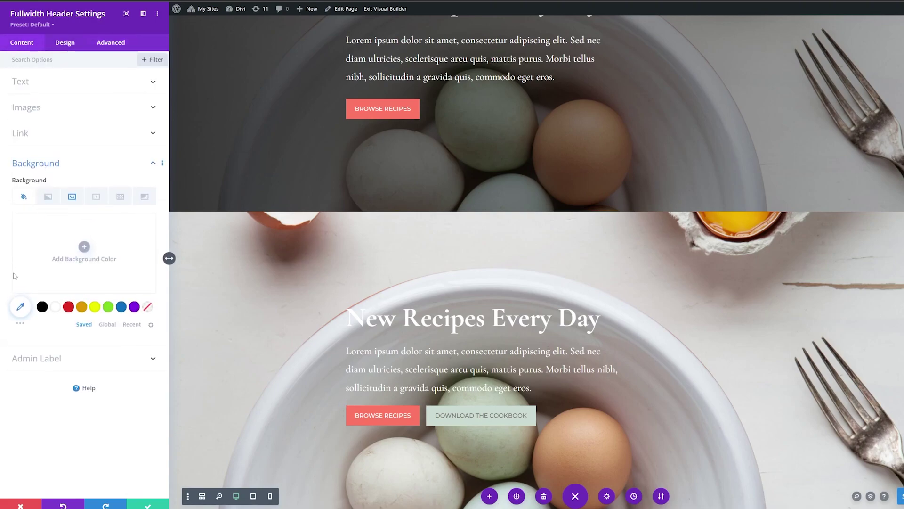
scroll(537, 259, "down", 3)
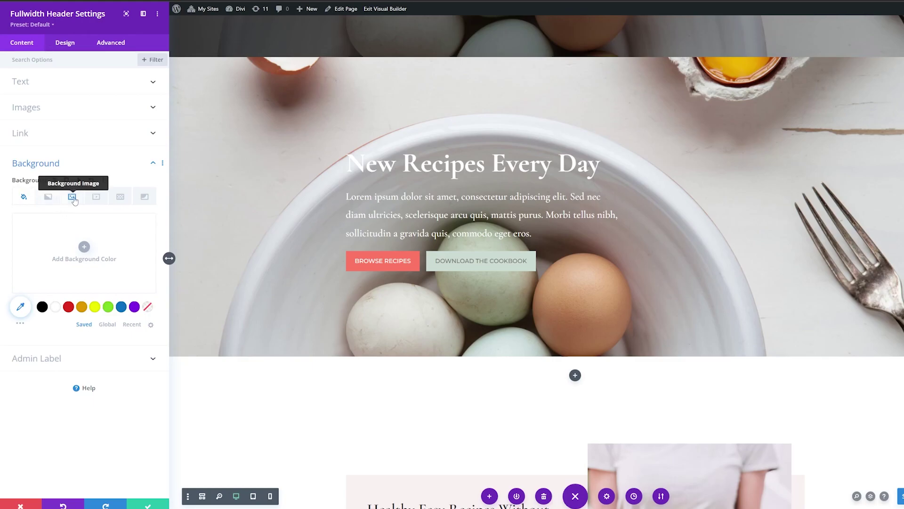
left_click(47, 198)
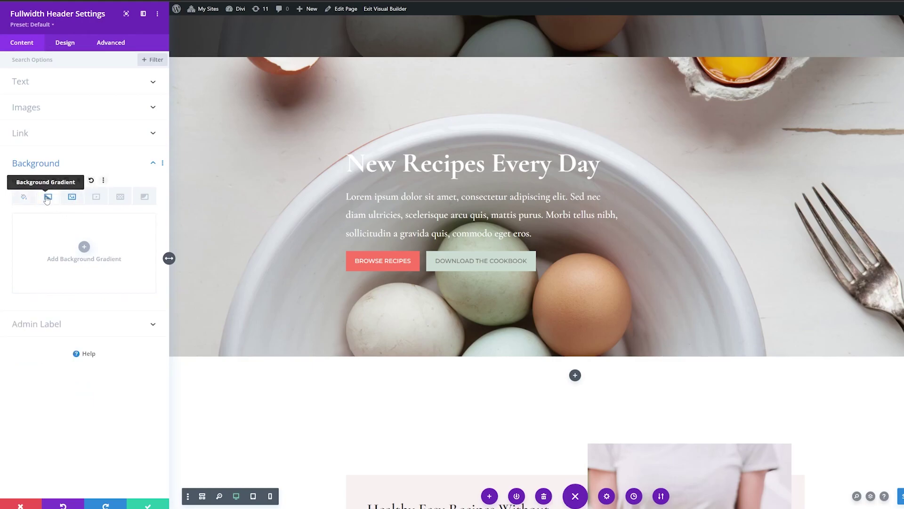
left_click(84, 247)
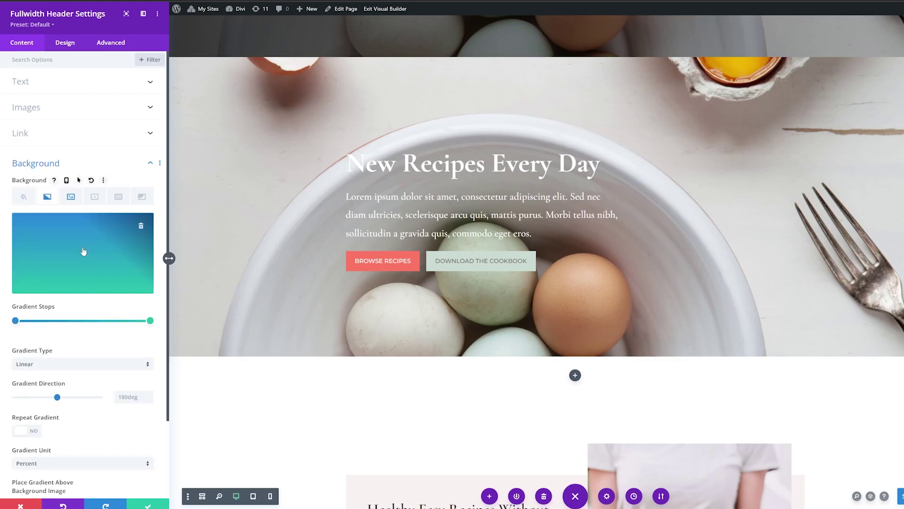
Set the gradient stops to rgba(79,127,108,0.35), at 1% and 14%.
left_click(84, 251)
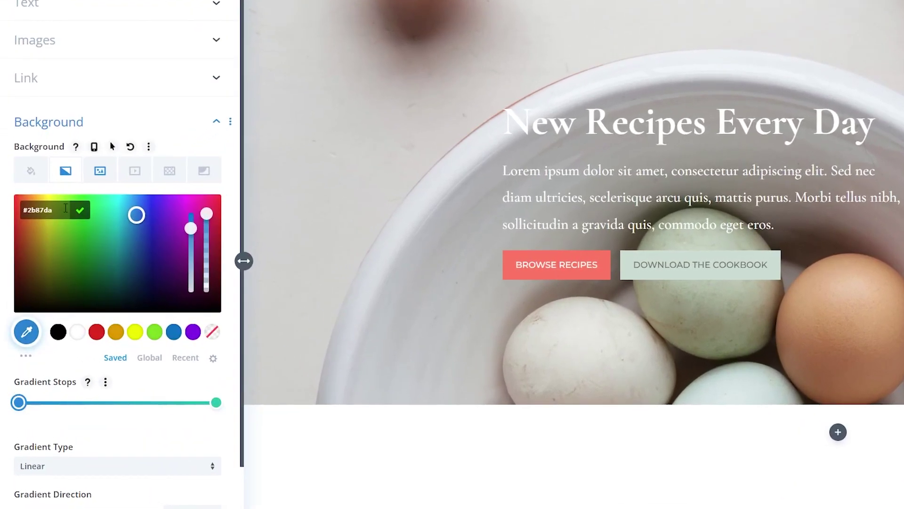
key("ctrl+v")
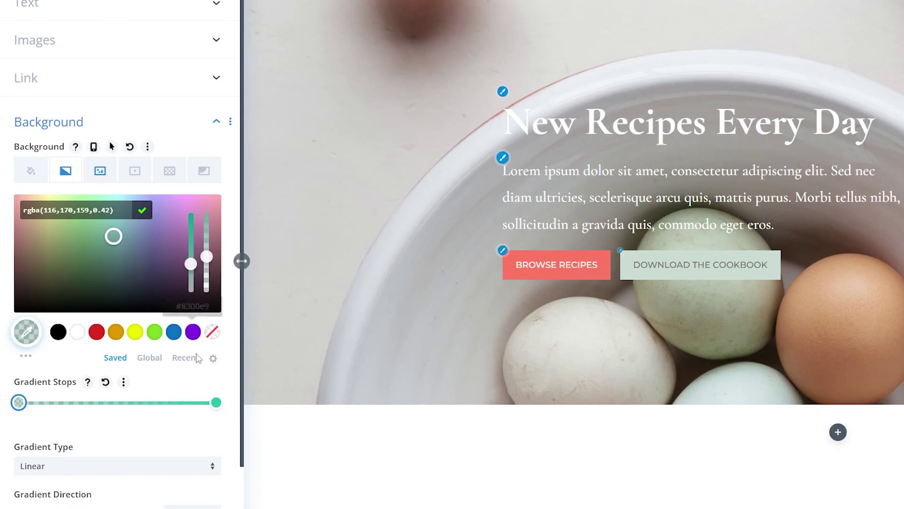
left_click_drag(216, 404, 20, 405)
triple_click(22, 209)
type("rgba(79,127,108,0.35)")
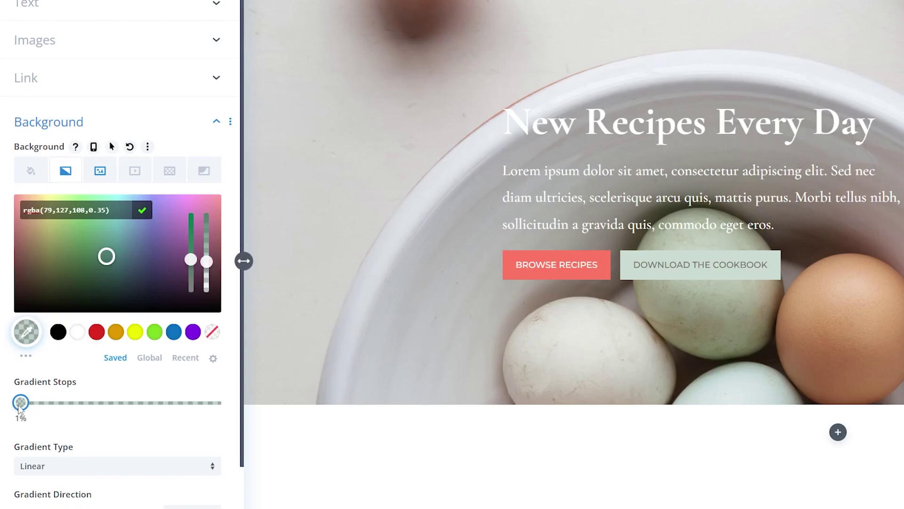
left_click_drag(14, 408, 25, 404)
Make the gradient elliptical, bottom right, repeating and above the image, then save.
scroll(24, 406, "down", 4)
left_click(57, 278)
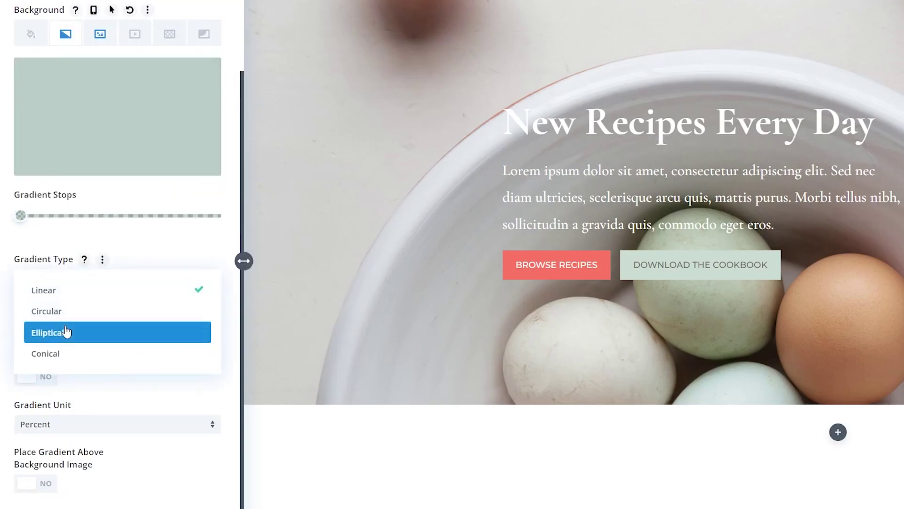
left_click(67, 332)
left_click(67, 330)
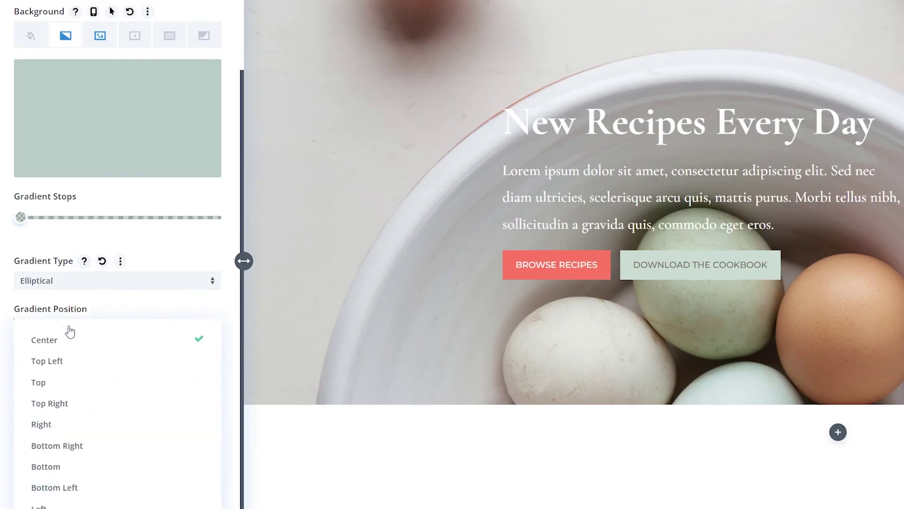
left_click(77, 445)
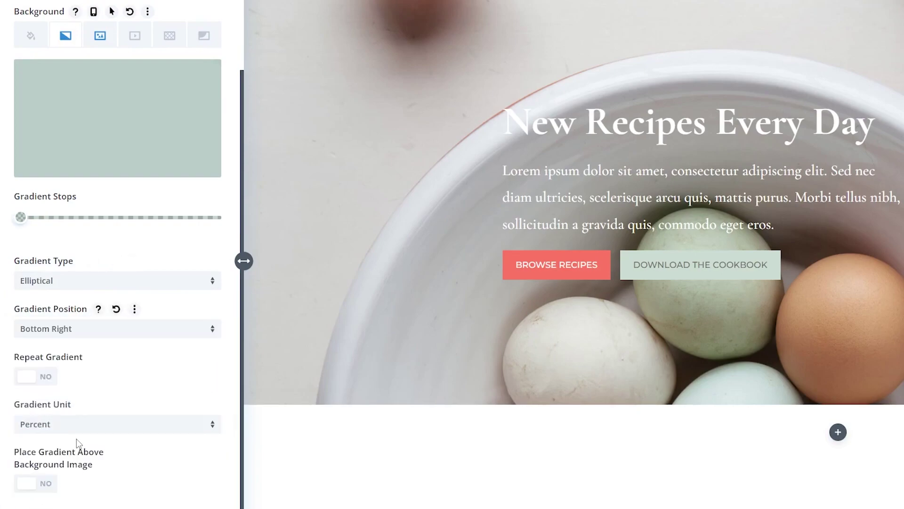
left_click(35, 384)
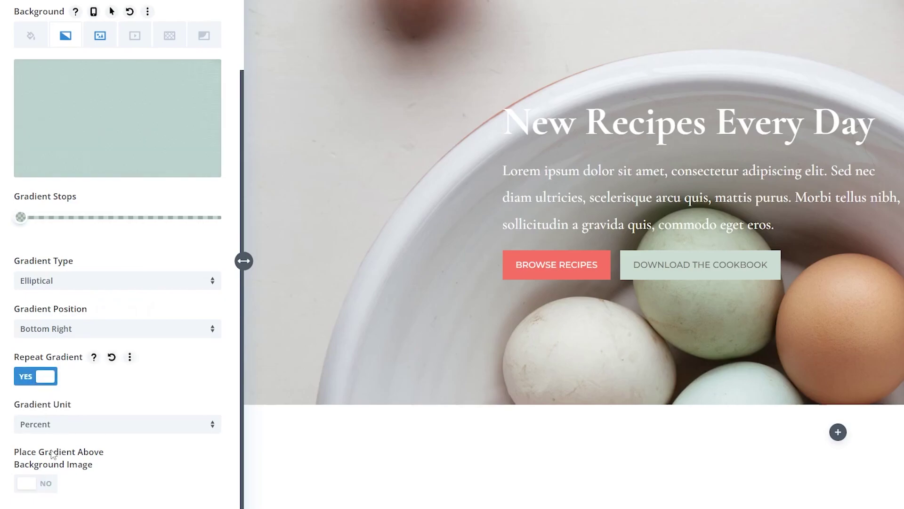
left_click(33, 487)
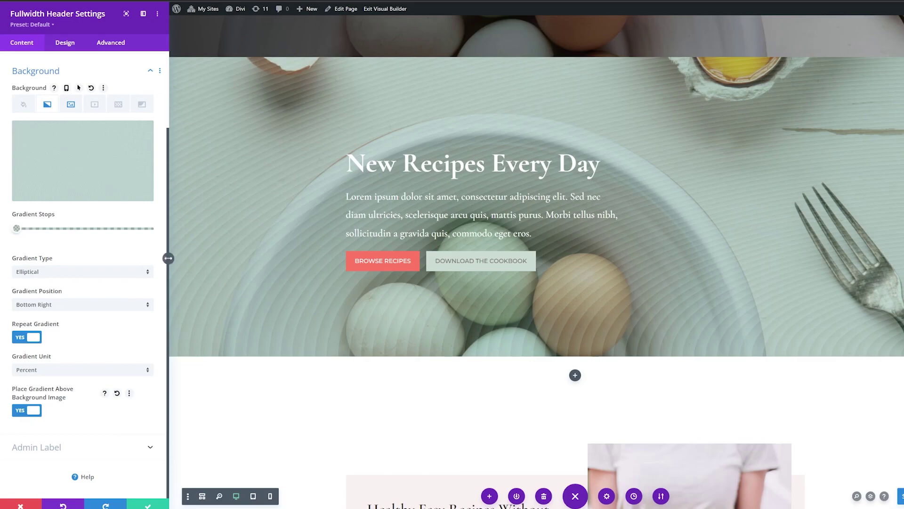
left_click(144, 504)
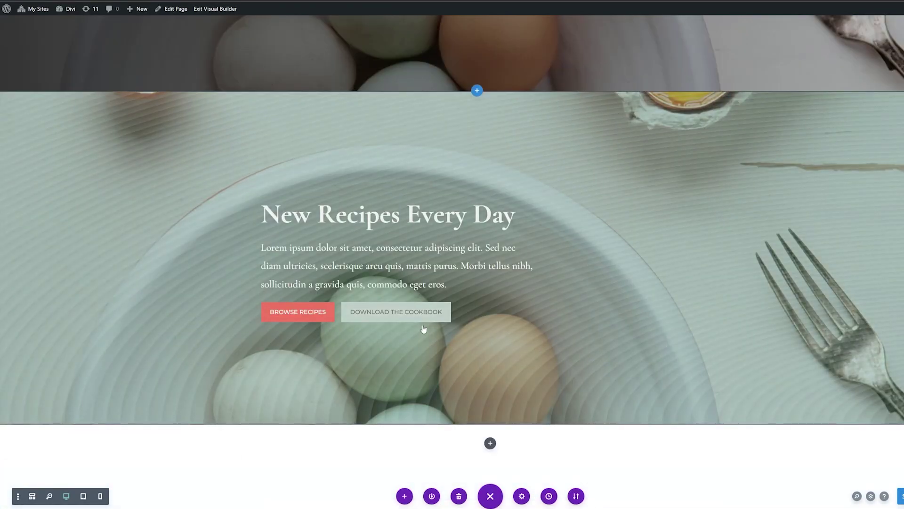
Delete the old dark recipes hero section from the top of the page.
scroll(541, 296, "up", 5)
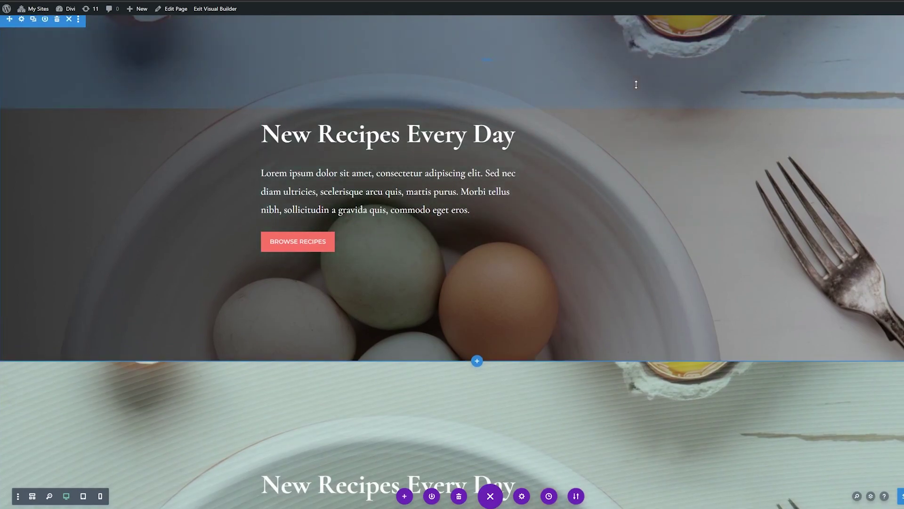
scroll(471, 107, "up", 1)
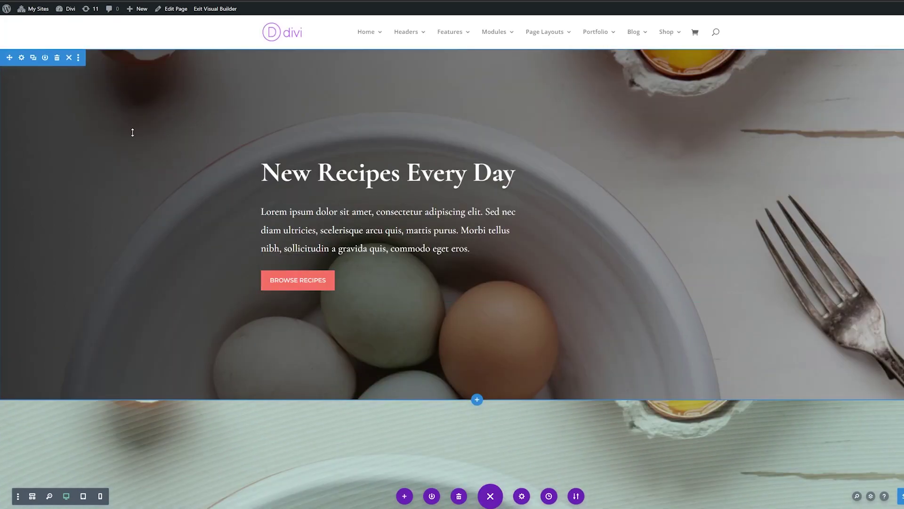
left_click(57, 58)
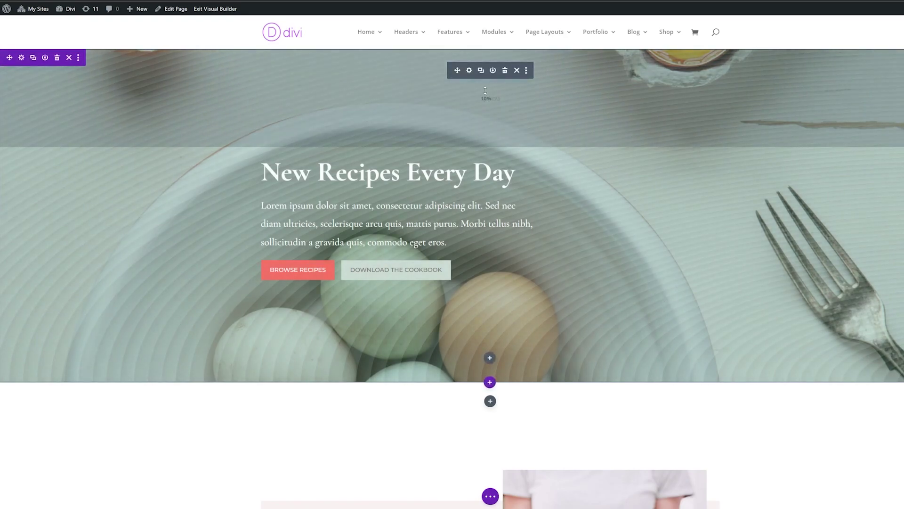
Replace the fullwidth header's existing background gradient with a fresh one.
left_click(469, 71)
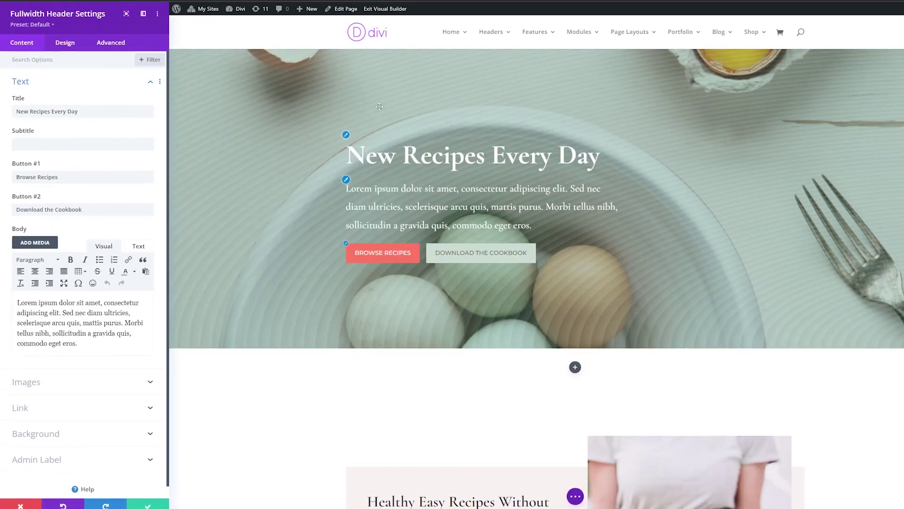
scroll(78, 385, "down", 1)
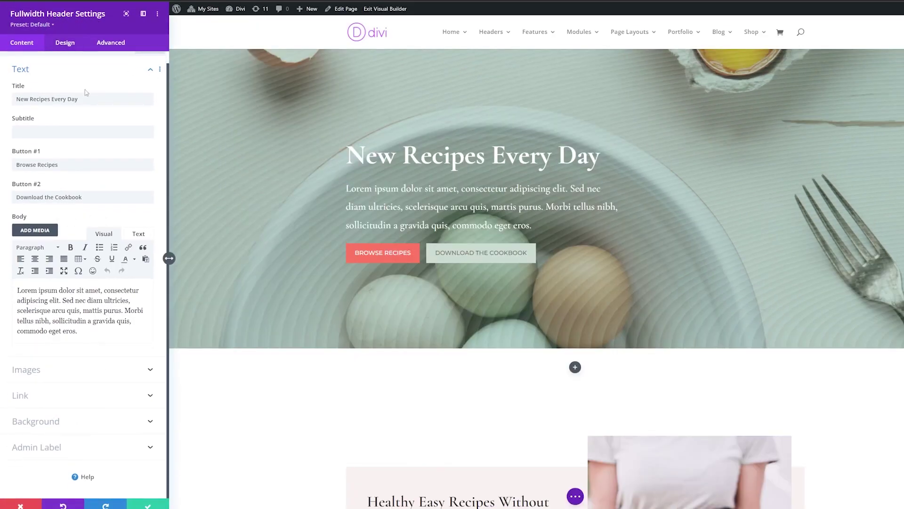
left_click(45, 420)
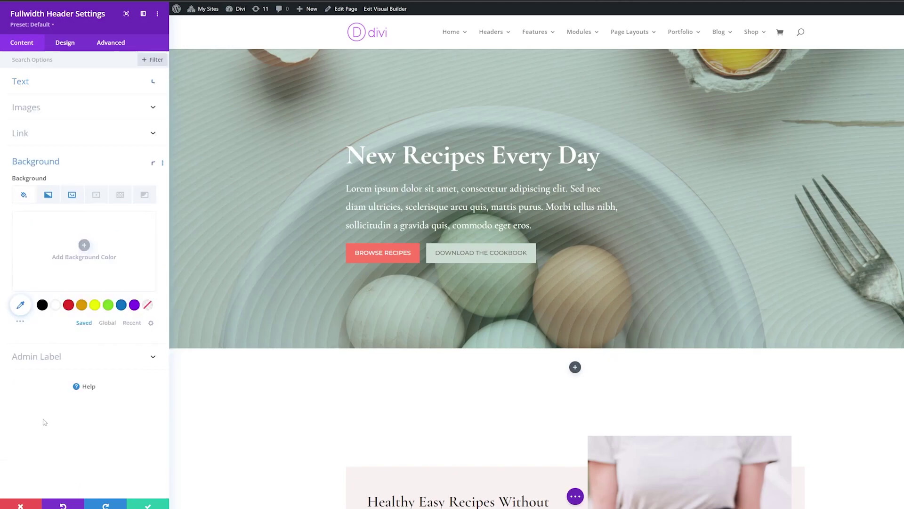
left_click(59, 205)
left_click(141, 227)
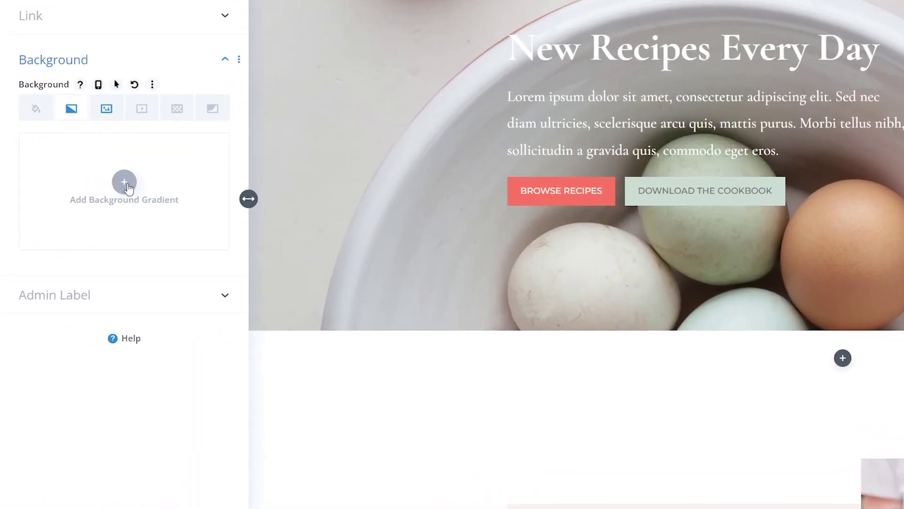
left_click(85, 248)
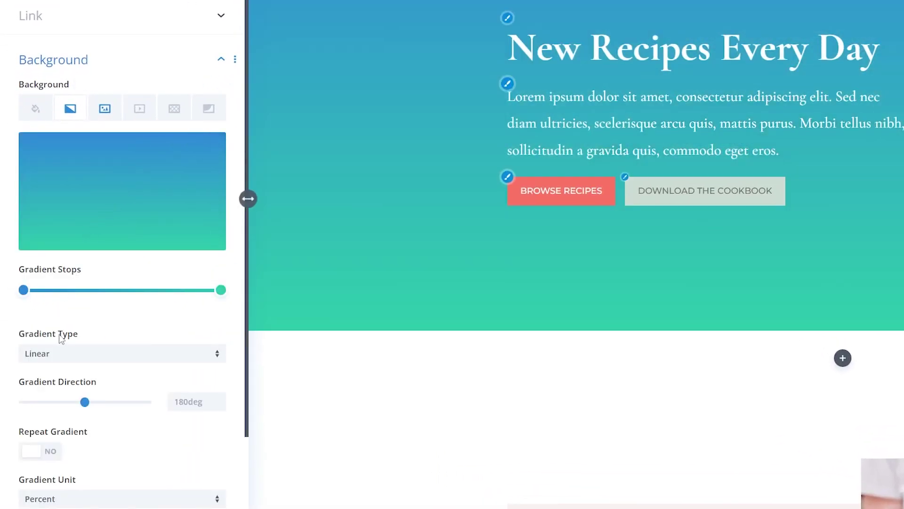
Set a peach stop at 15%, a yellow stop at 64%, and a pale yellow end stop.
left_click_drag(23, 290, 98, 292)
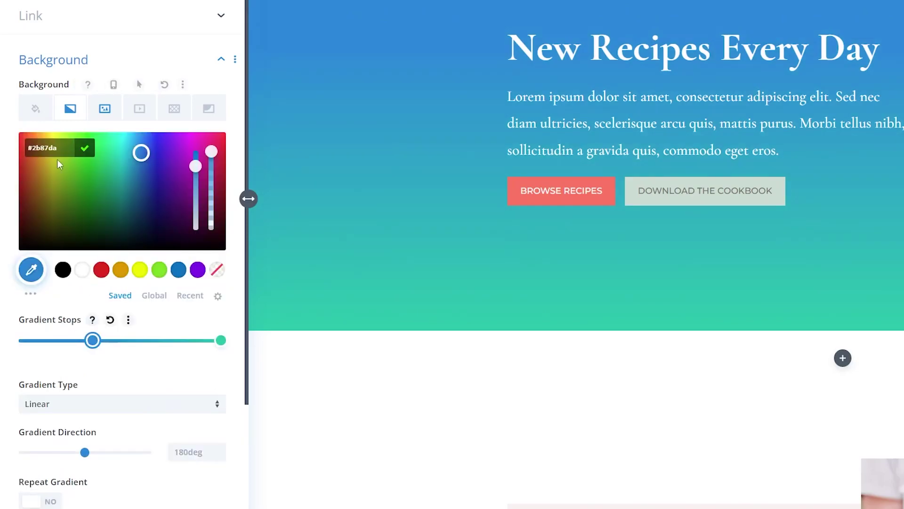
type("#ffc77f")
key("Return")
left_click_drag(223, 345, 134, 343)
type("#f2d57d")
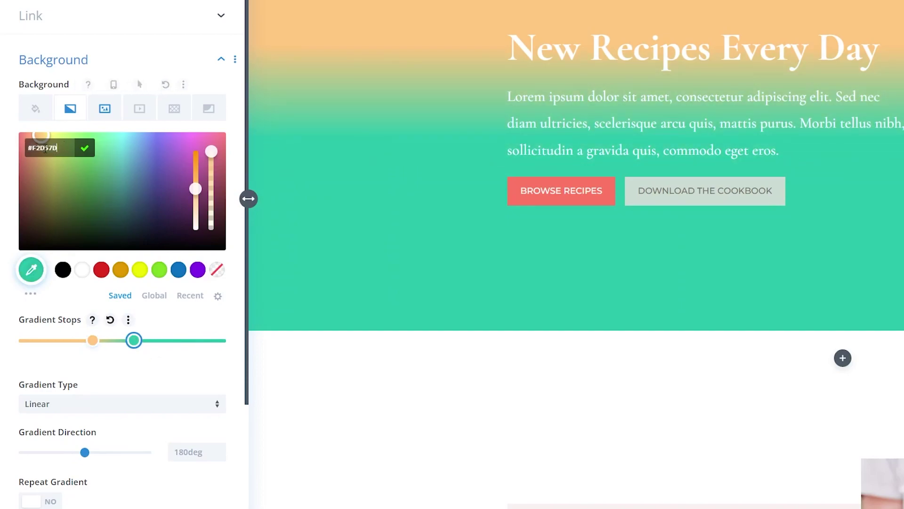
key("Return")
left_click(203, 340)
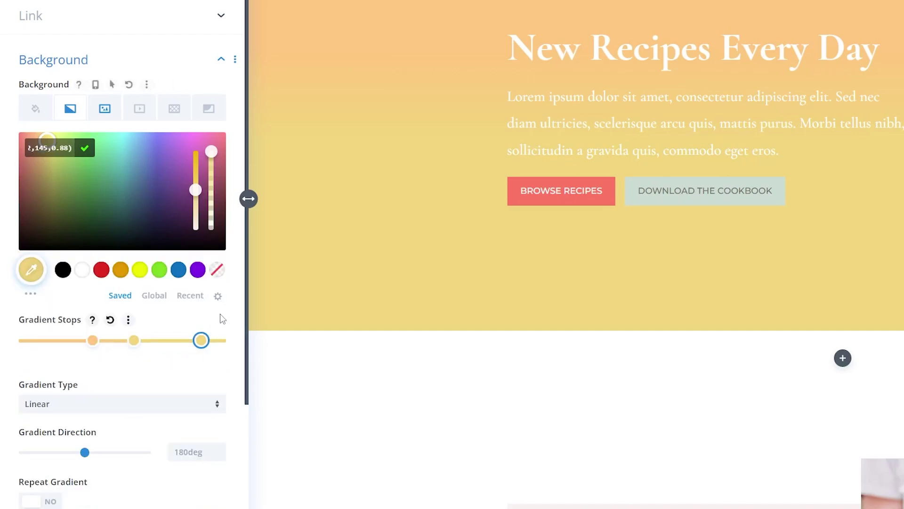
key("Return")
Make the gradient circular and position it at the Top.
scroll(24, 415, "down", 1)
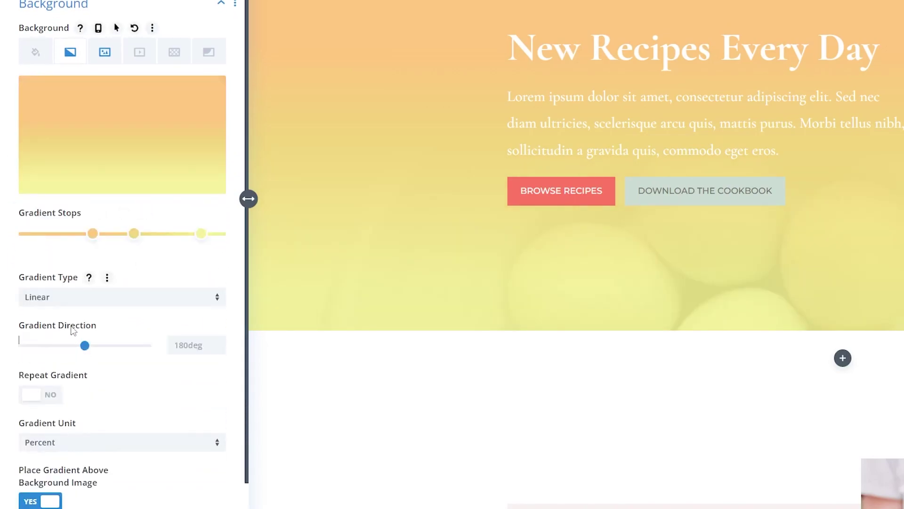
left_click(67, 296)
left_click(67, 329)
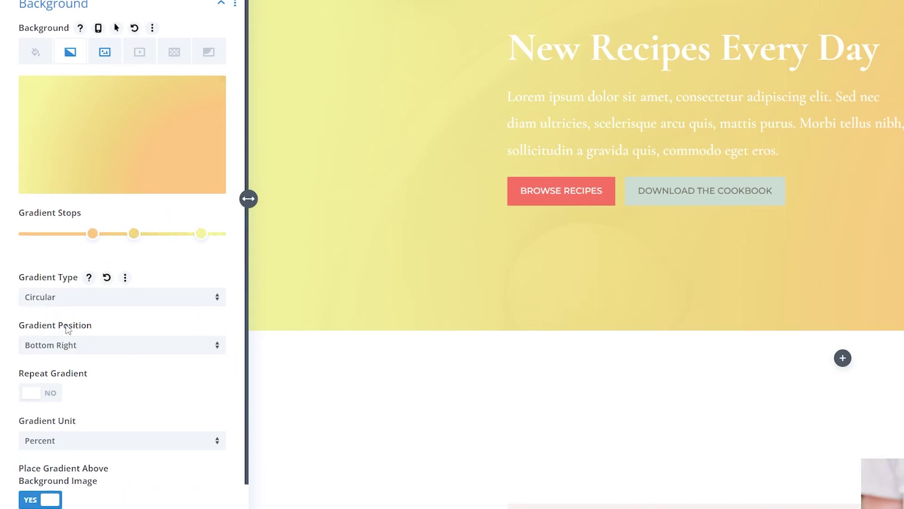
left_click(63, 351)
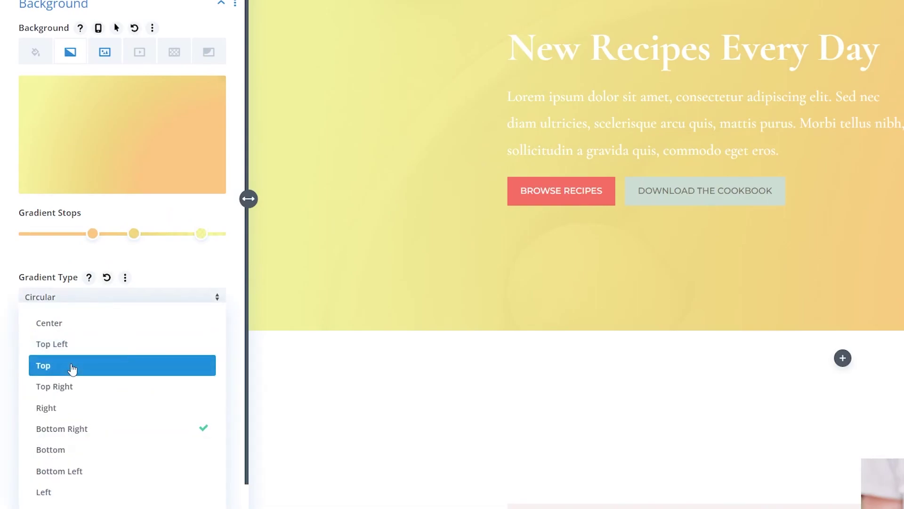
left_click(72, 366)
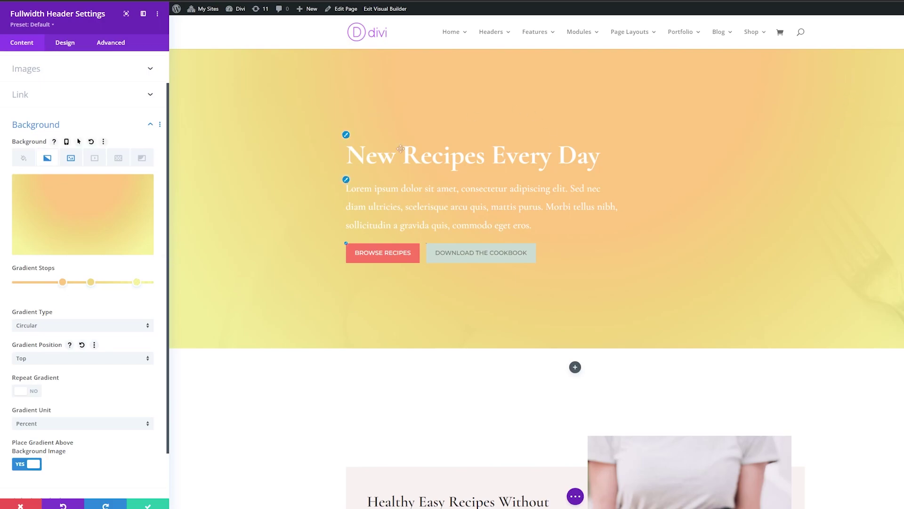
Lower the peach stop's opacity so the photo shows through, then save the header.
left_click(63, 281)
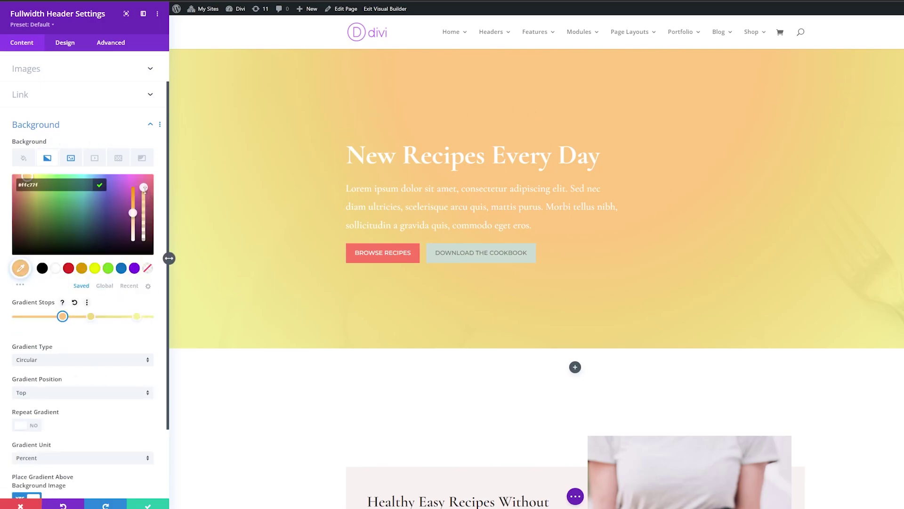
left_click_drag(144, 198, 144, 204)
mouse_move(143, 219)
left_mouse_down()
mouse_move(145, 198)
mouse_move(147, 216)
left_mouse_up()
left_click(91, 316)
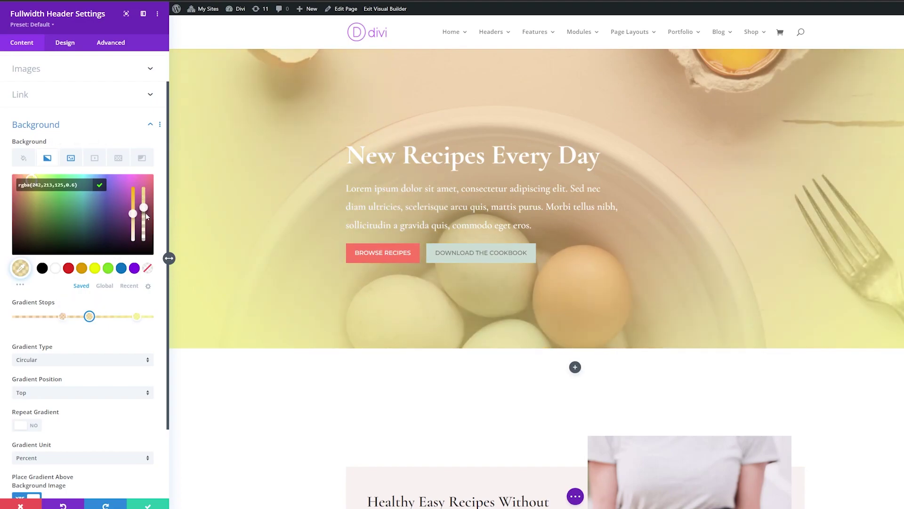
left_click(330, 264)
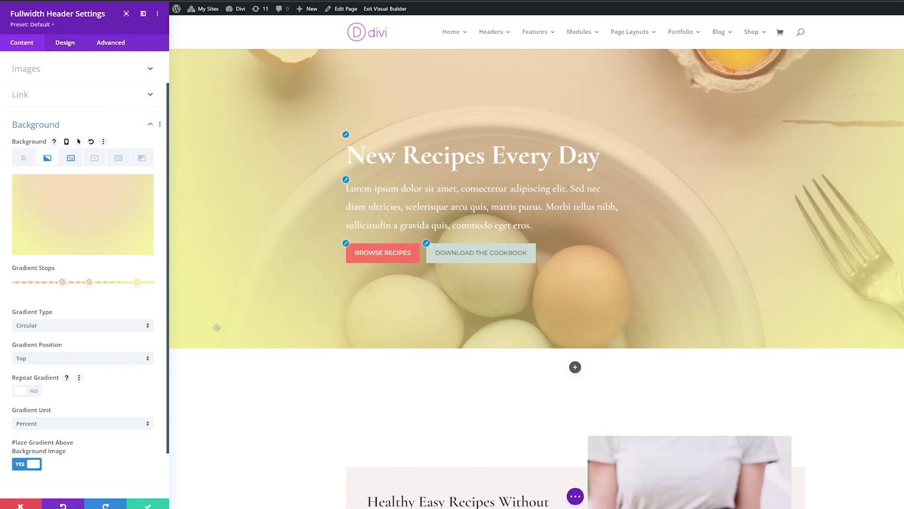
key("Escape")
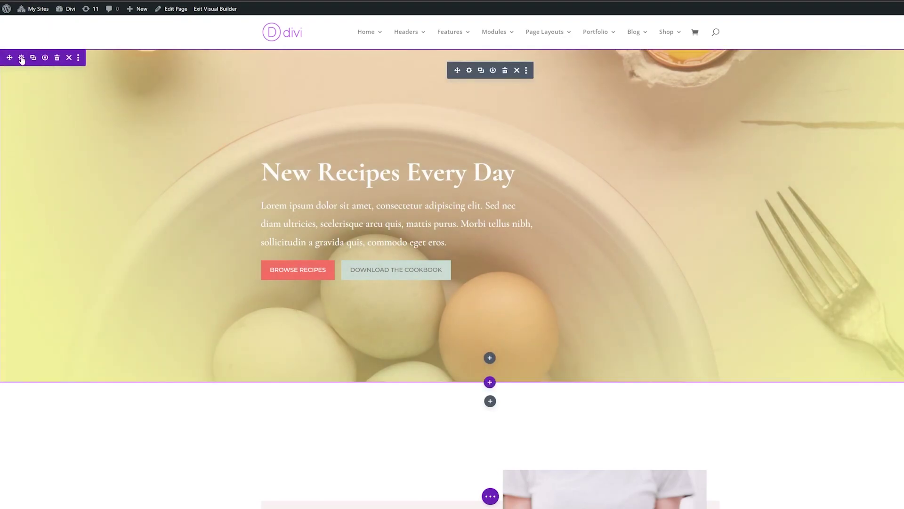
Give the hero section a white curve-style bottom divider and save the section settings.
left_click(21, 57)
left_click(65, 42)
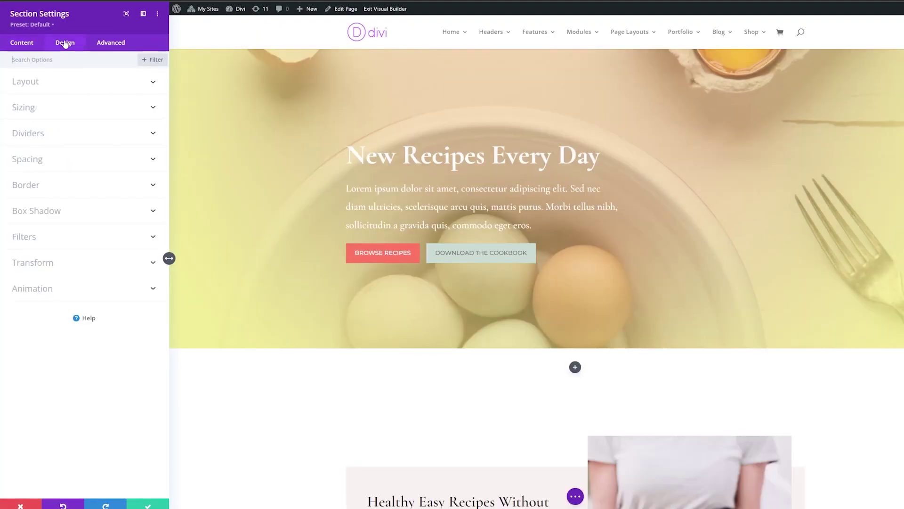
left_click(46, 133)
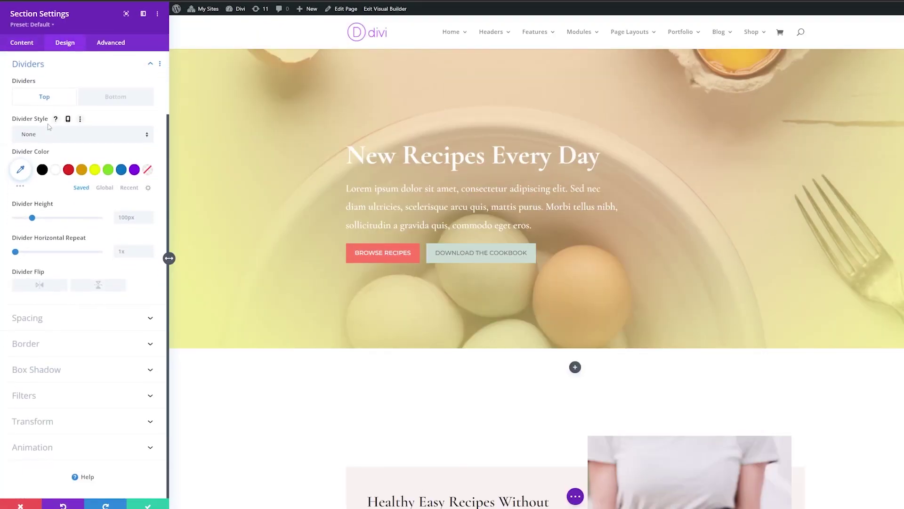
left_click(115, 98)
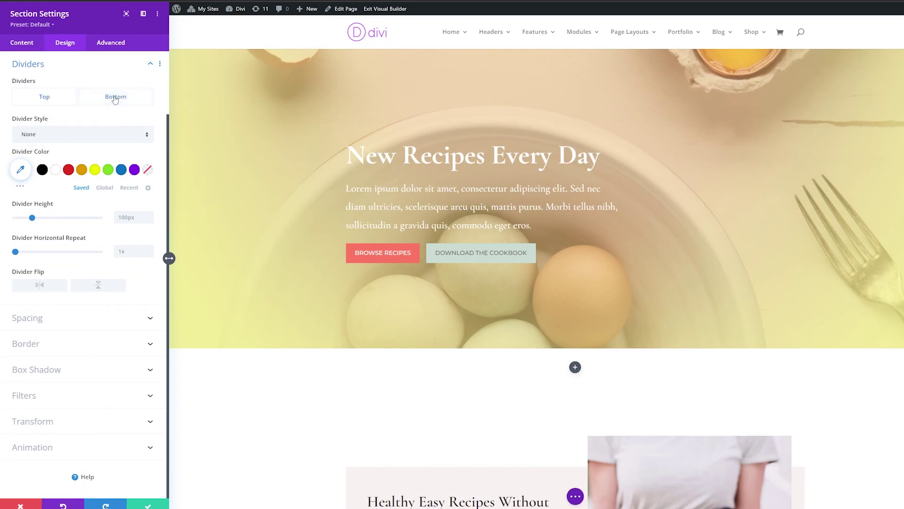
left_click(71, 135)
left_click(70, 136)
left_click(61, 139)
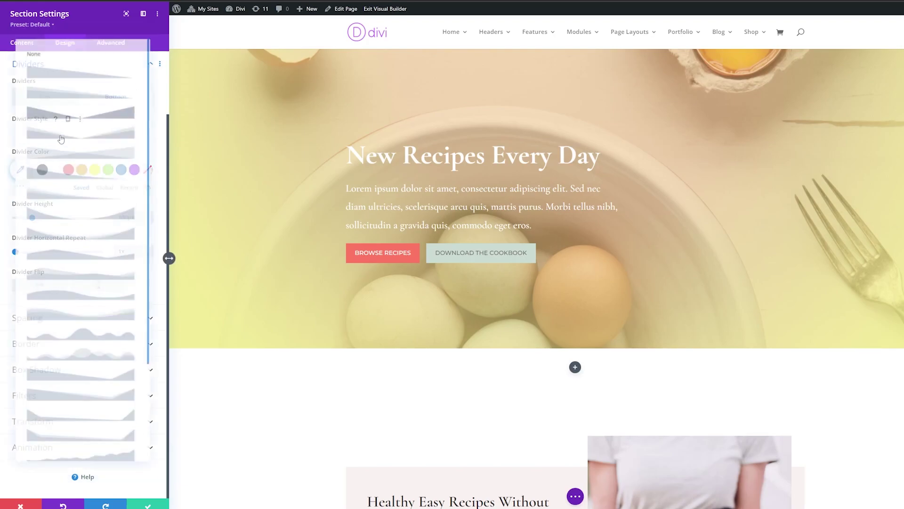
left_click(58, 206)
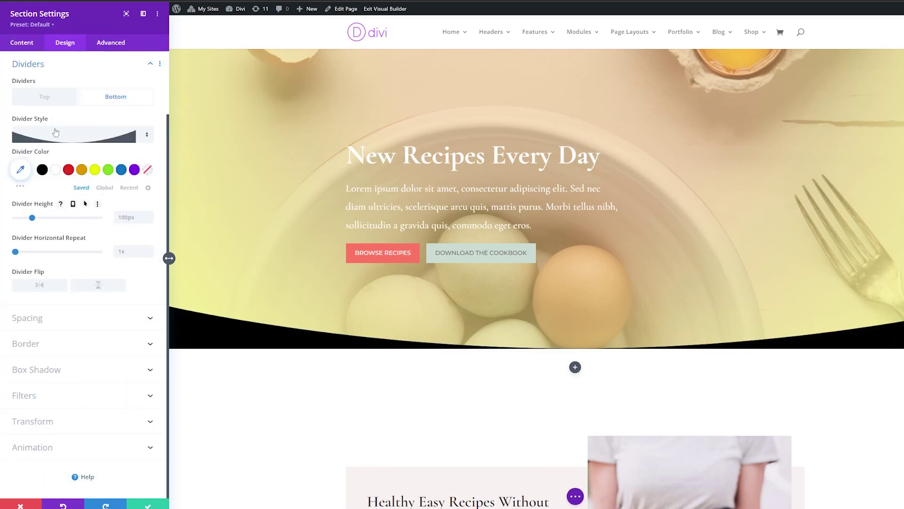
left_click(55, 171)
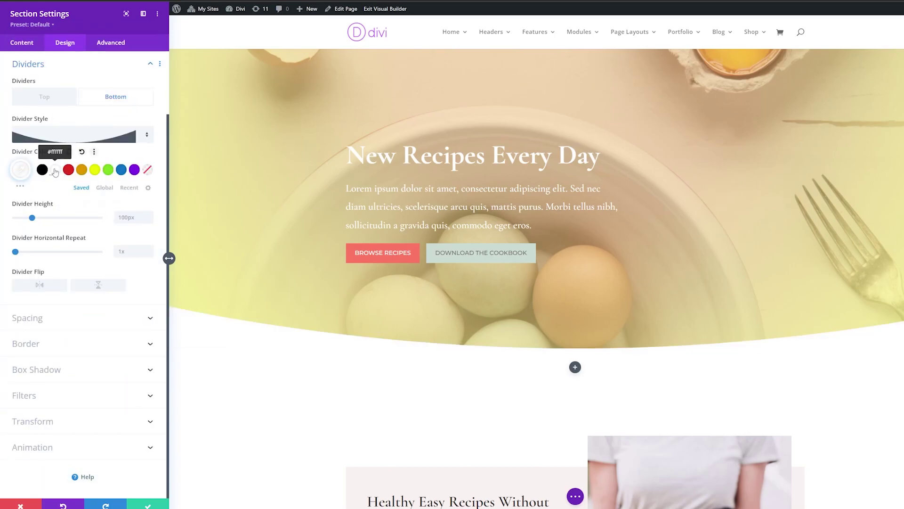
left_click(148, 504)
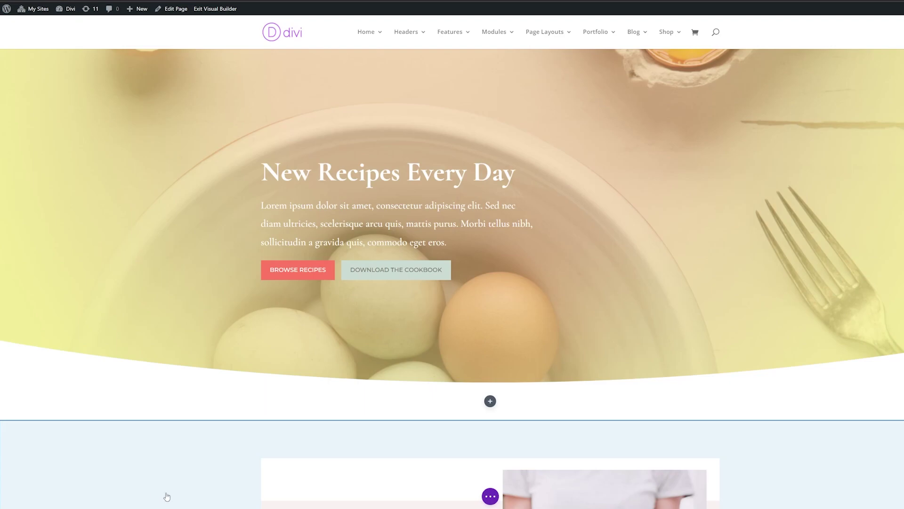
Exit the Visual Builder and scroll through the live recipes page.
left_click(490, 496)
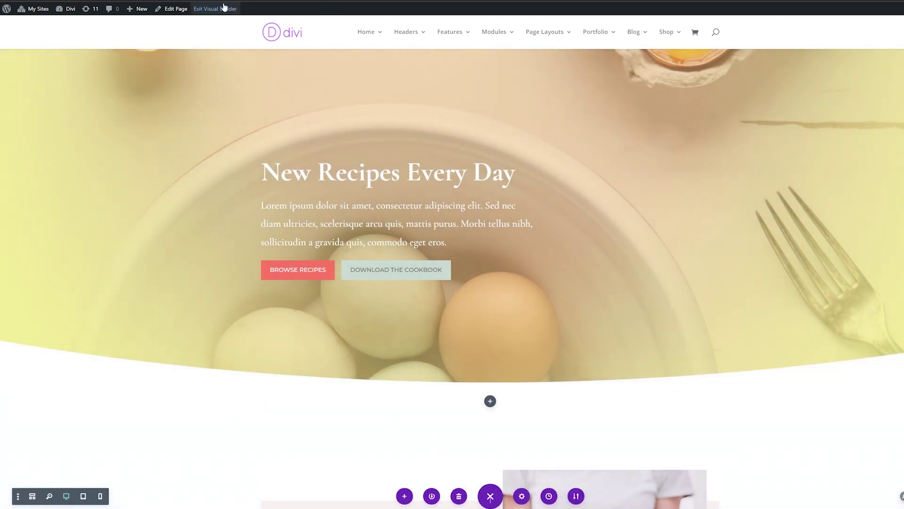
left_click(228, 8)
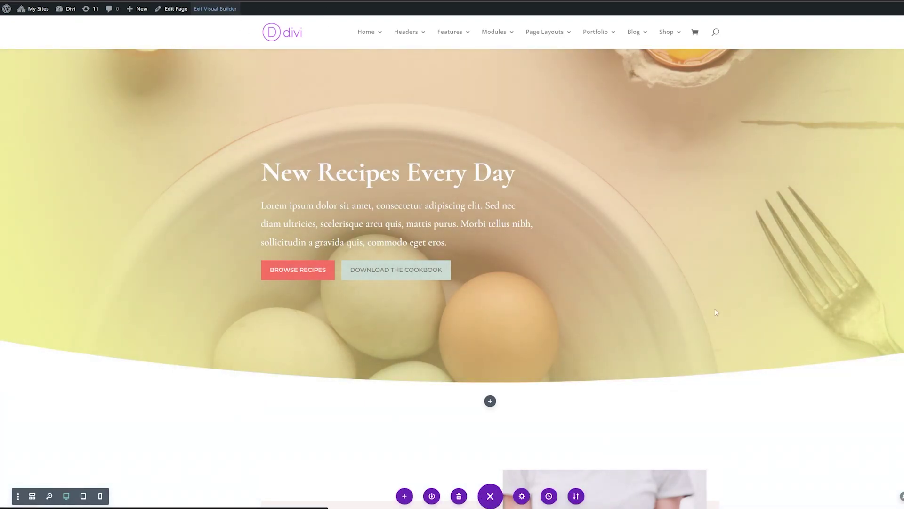
scroll(419, 262, "down", 12)
scroll(444, 283, "up", 4)
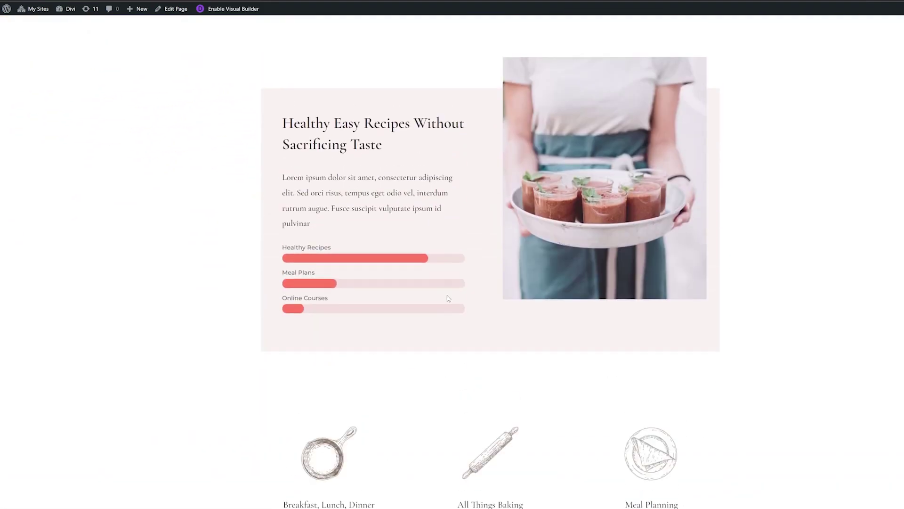
scroll(448, 298, "up", 8)
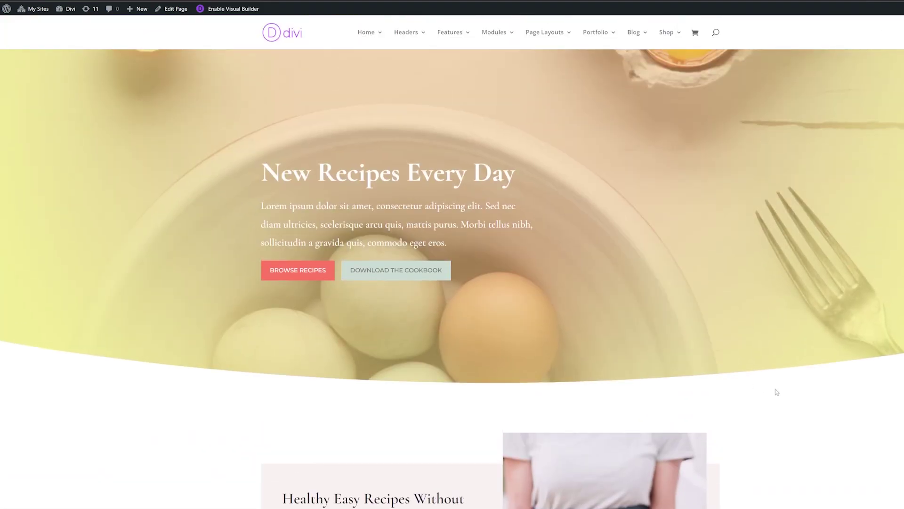